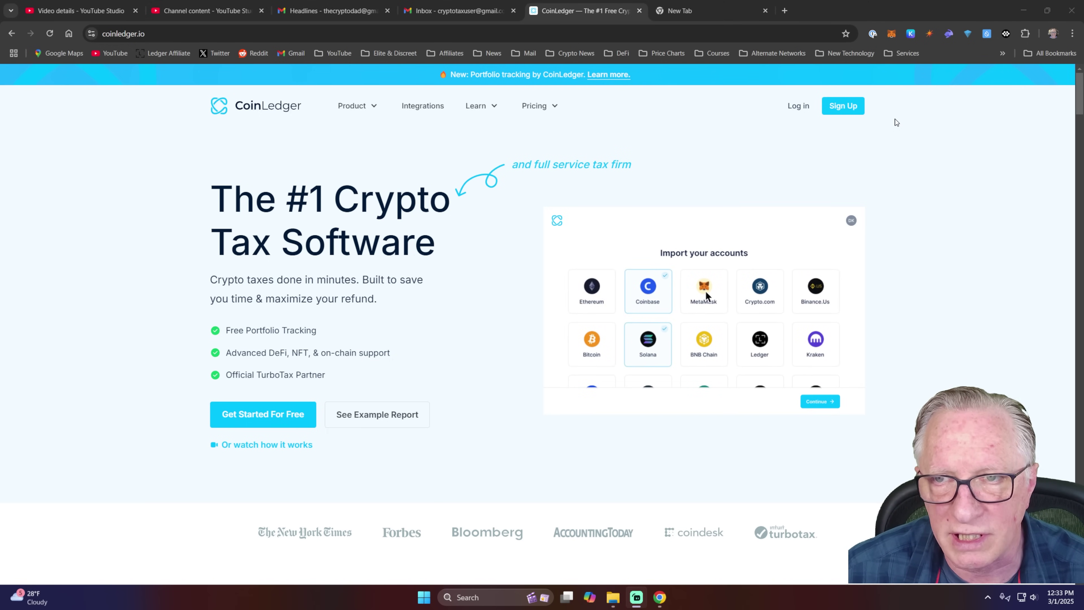
Sign up with United States/USD, Tax Calculator, Do it Myself, and Coinbase as the platform used
click(821, 403)
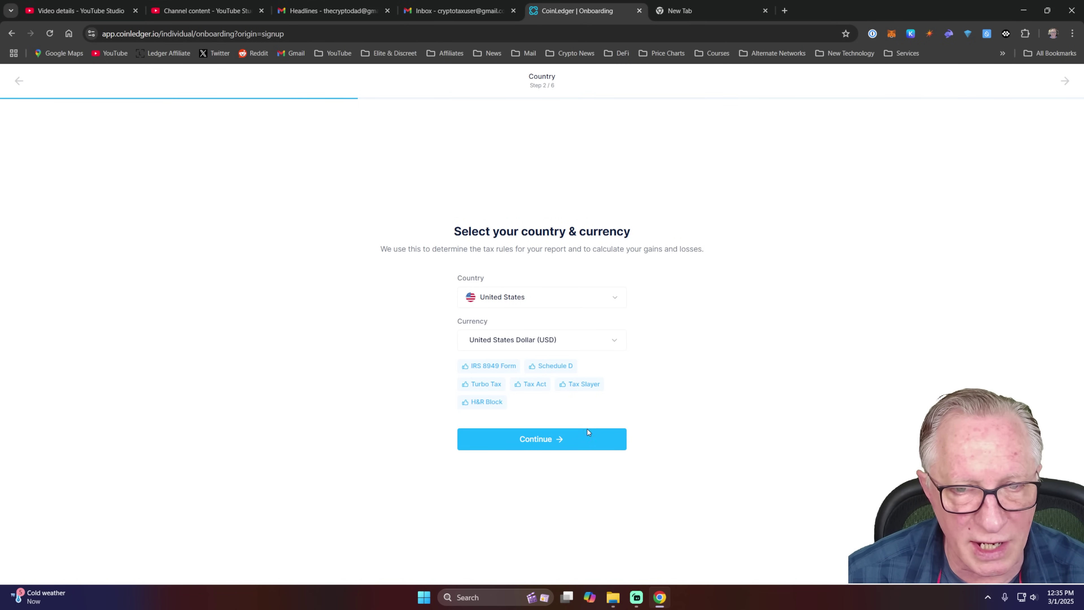
click(541, 442)
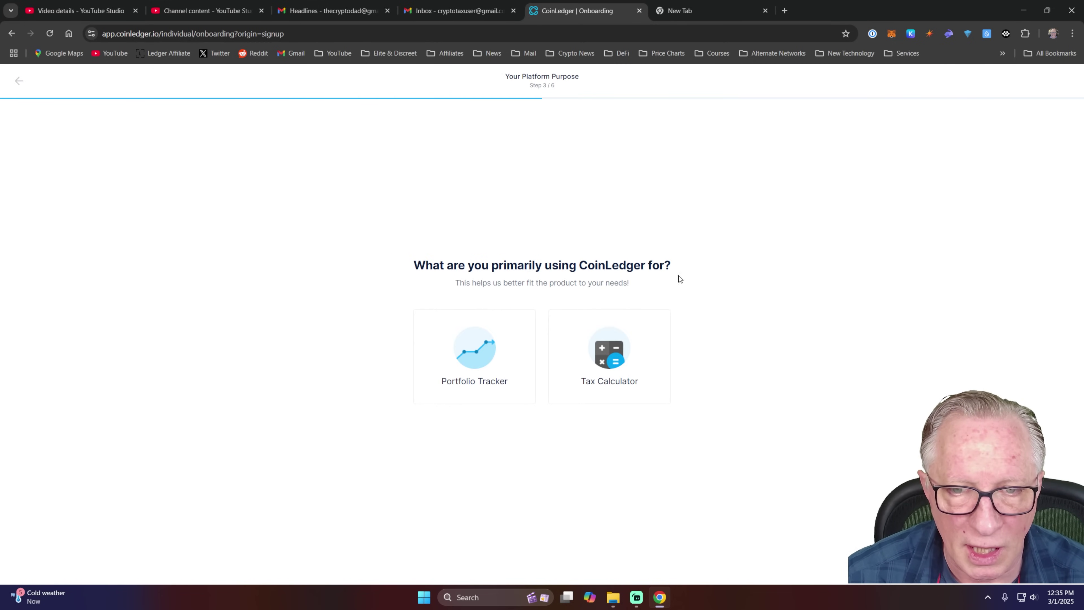
click(612, 355)
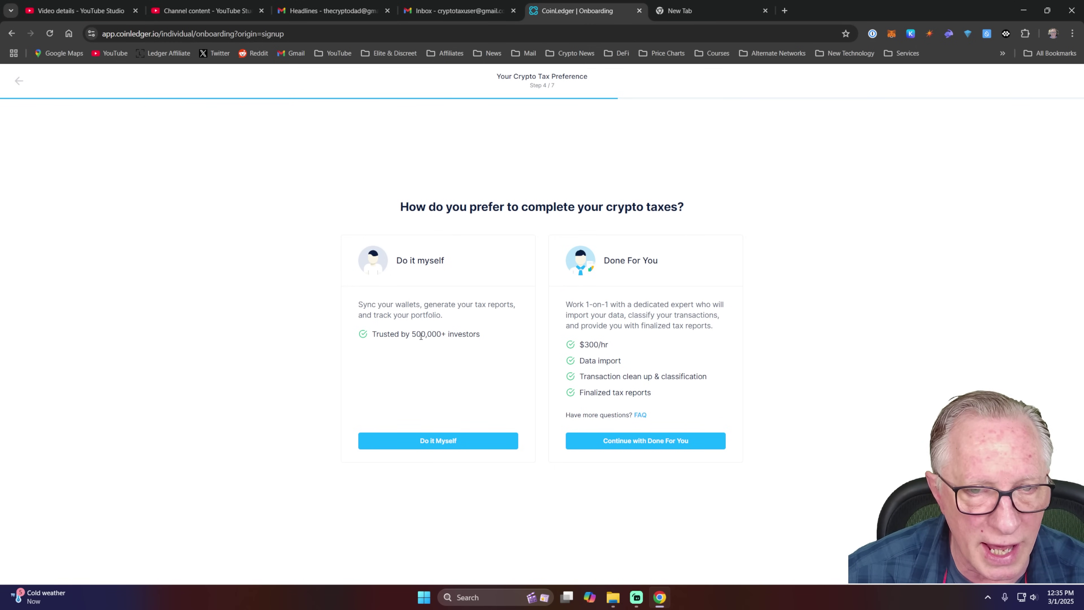
click(446, 441)
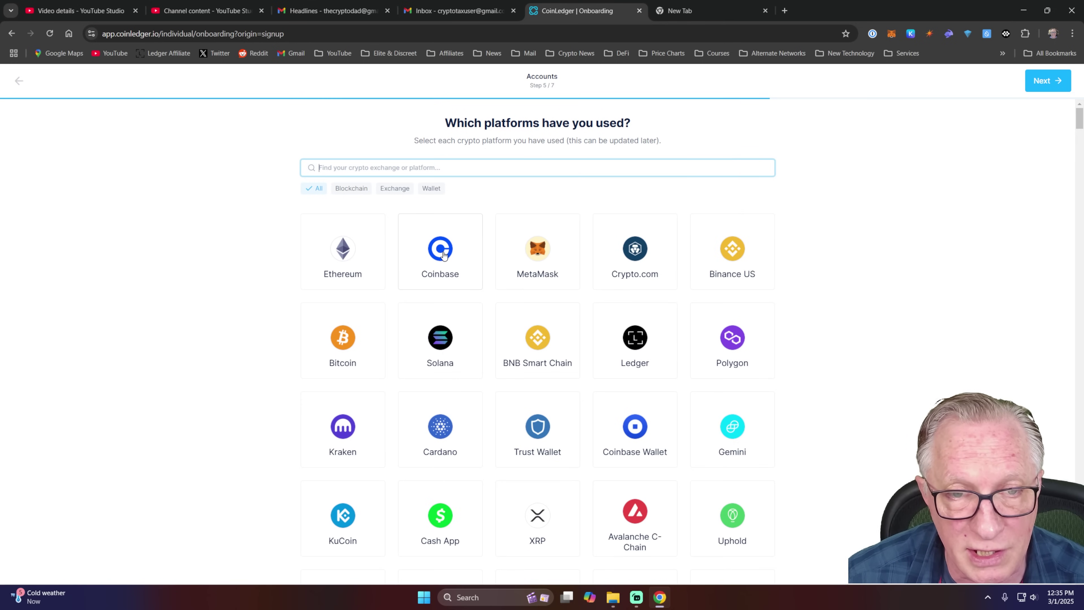
click(444, 255)
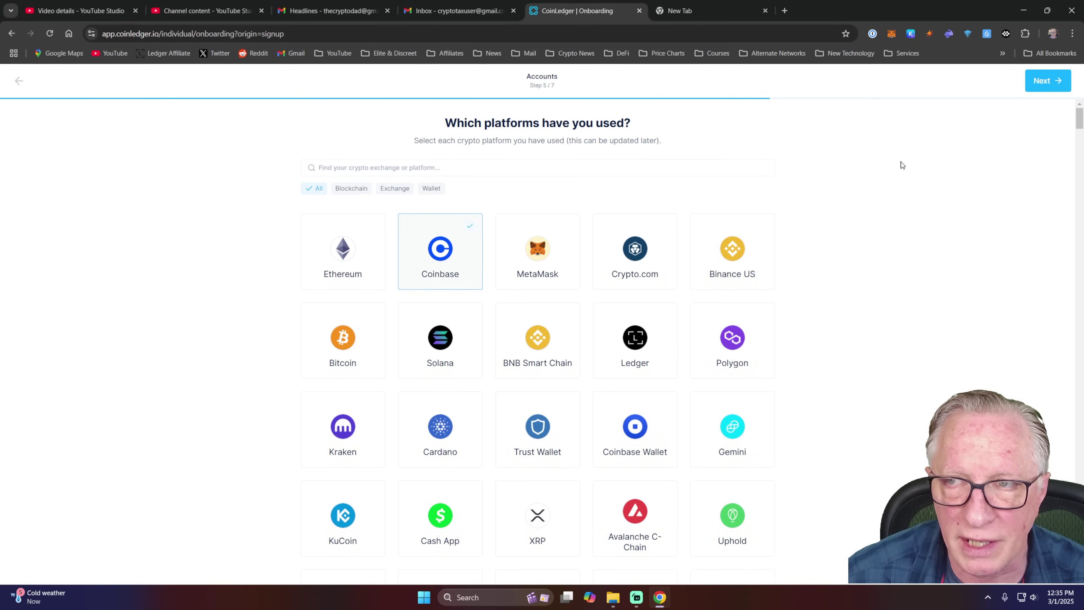
click(1049, 84)
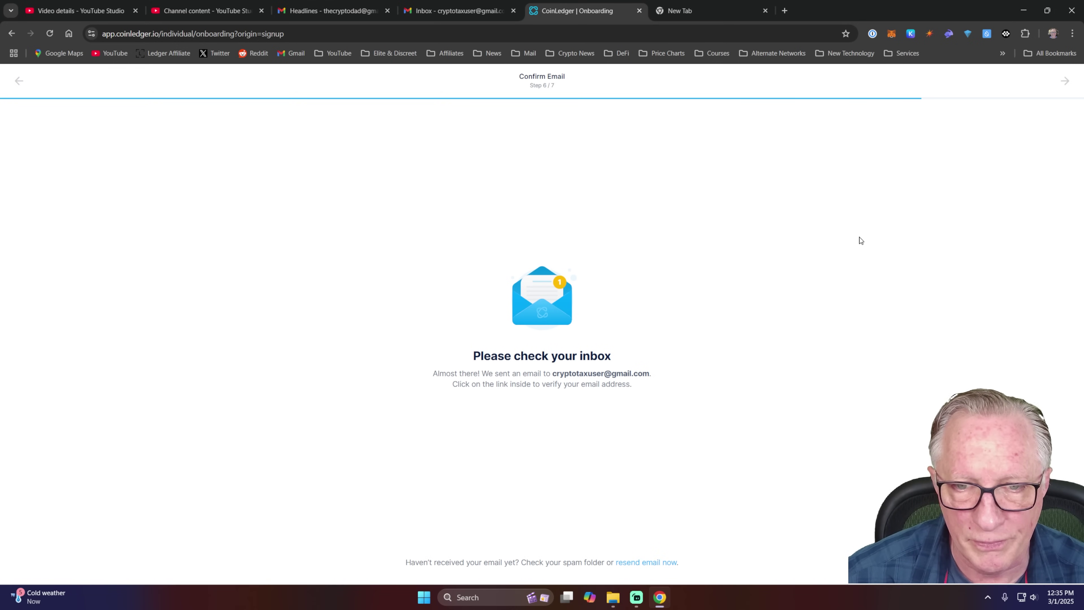
Open the CoinLedger 'Verify Your Email' message in Gmail and verify the new account
click(464, 12)
click(504, 187)
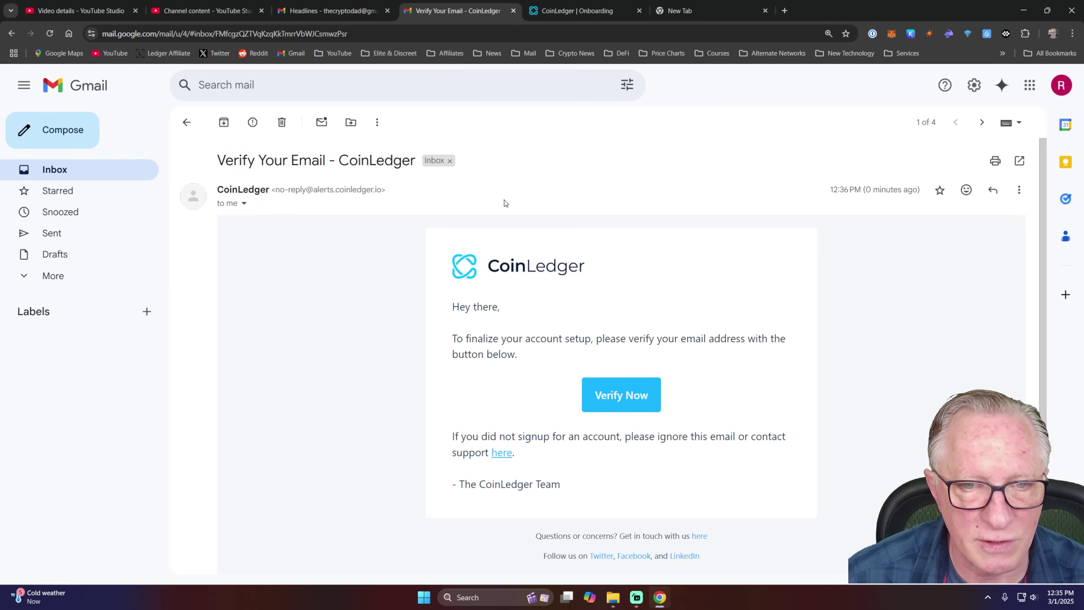
click(616, 406)
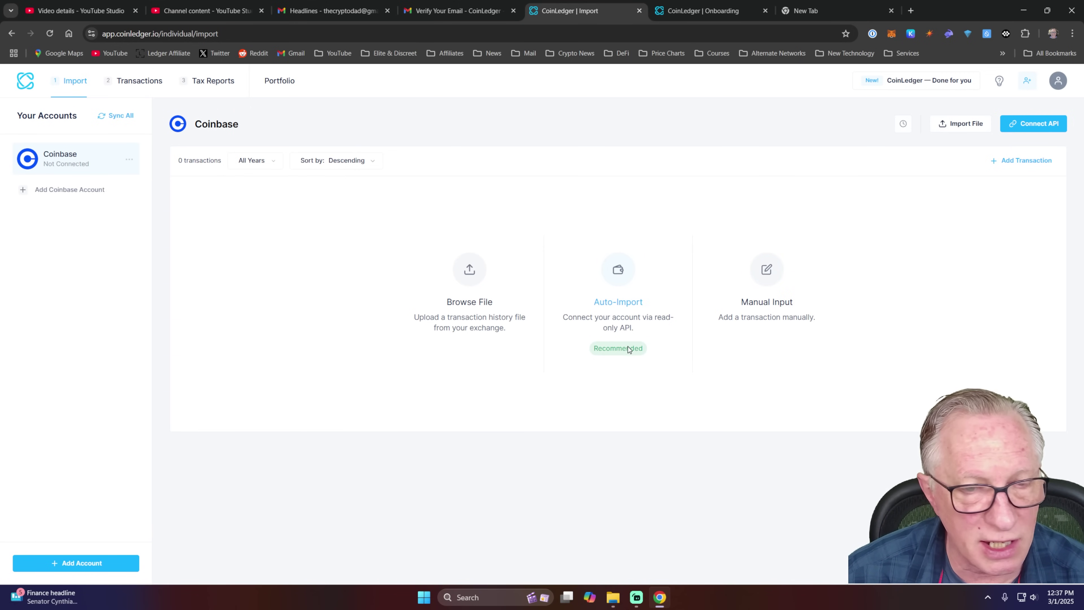
Choose Coinbase auto-import, trust the third-party app, and allow CoinLedger access to import 3,649 transactions
click(617, 273)
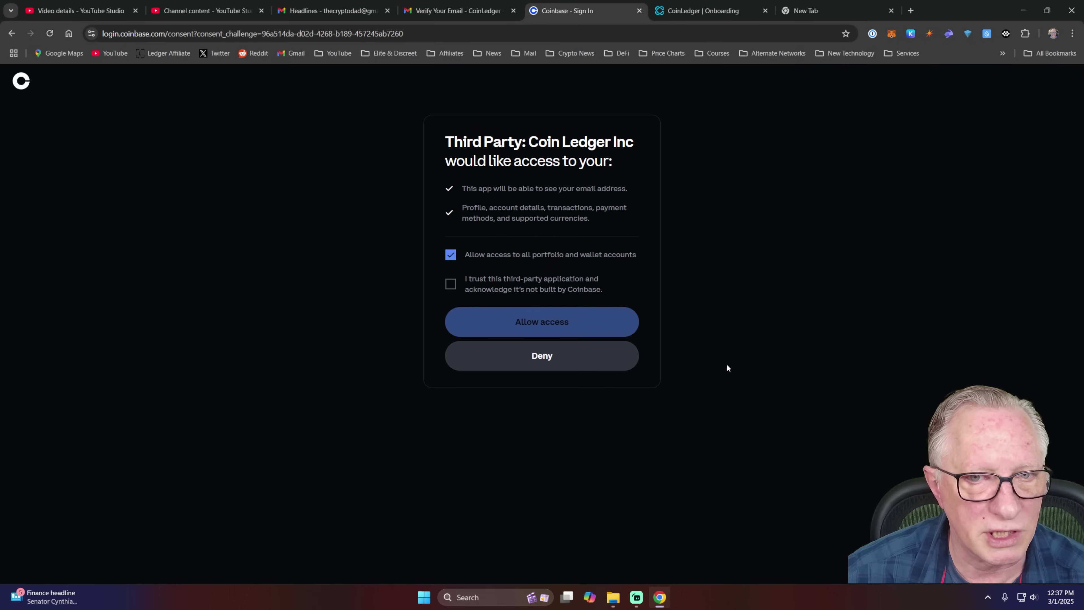
click(452, 285)
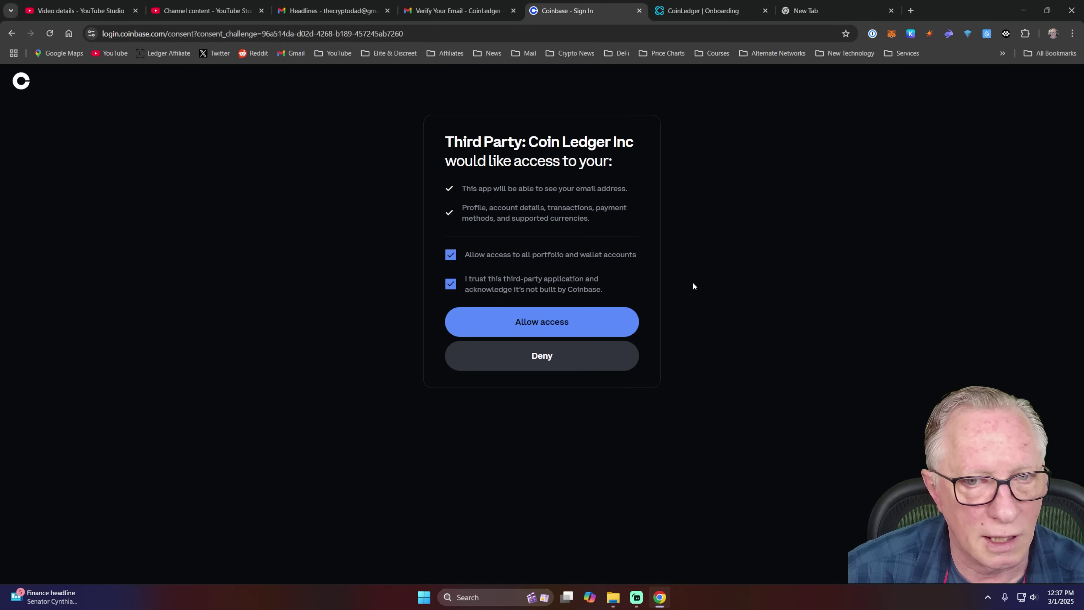
click(544, 325)
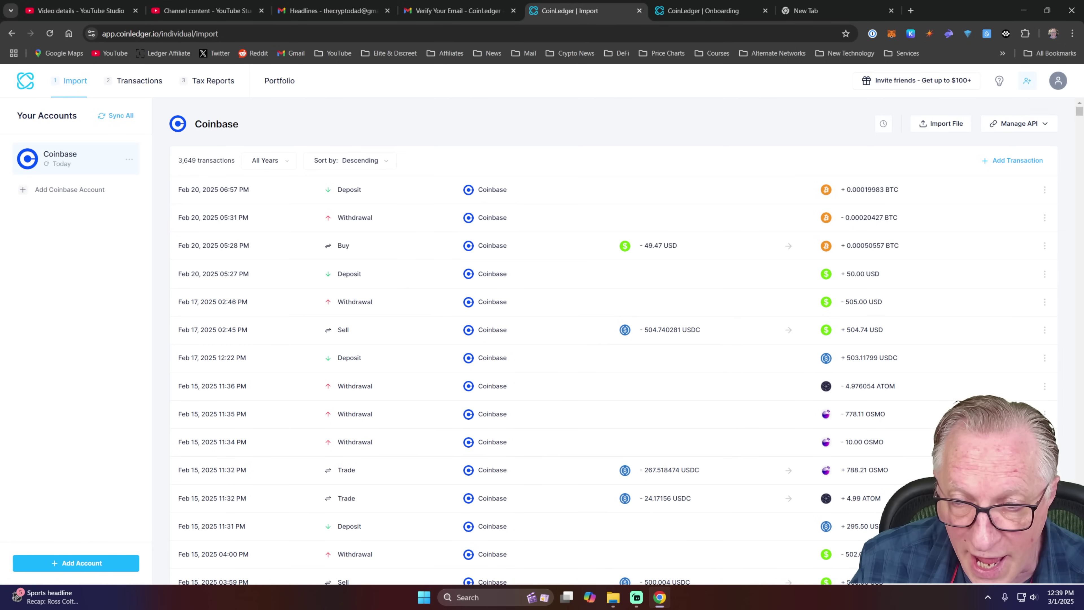
Bring up Add Account to list exchanges and wallets for another account
click(87, 563)
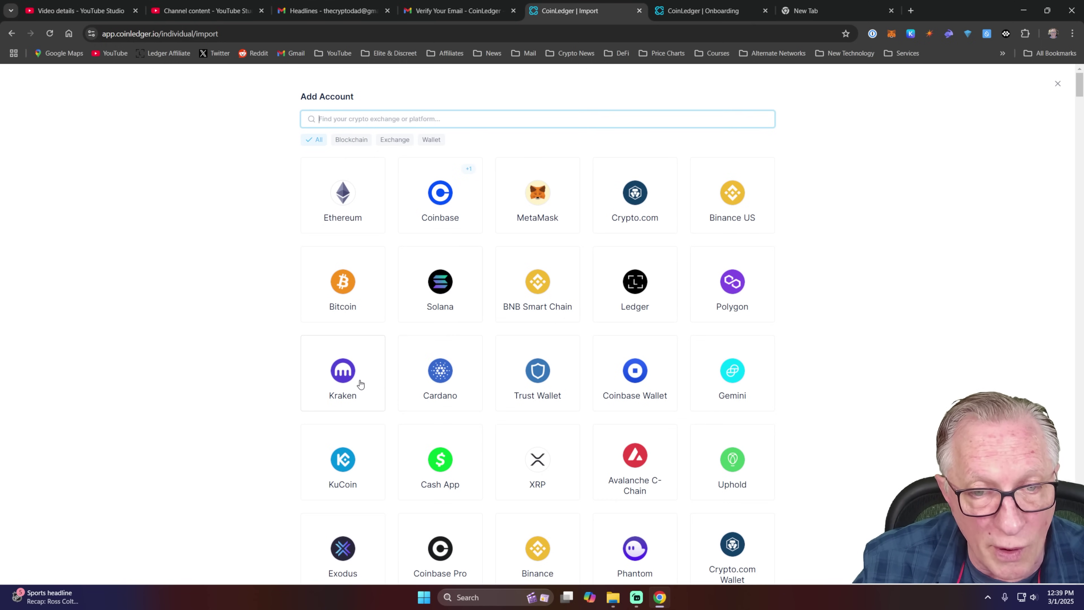
Add Kraken as an account and choose API auto-import
click(347, 373)
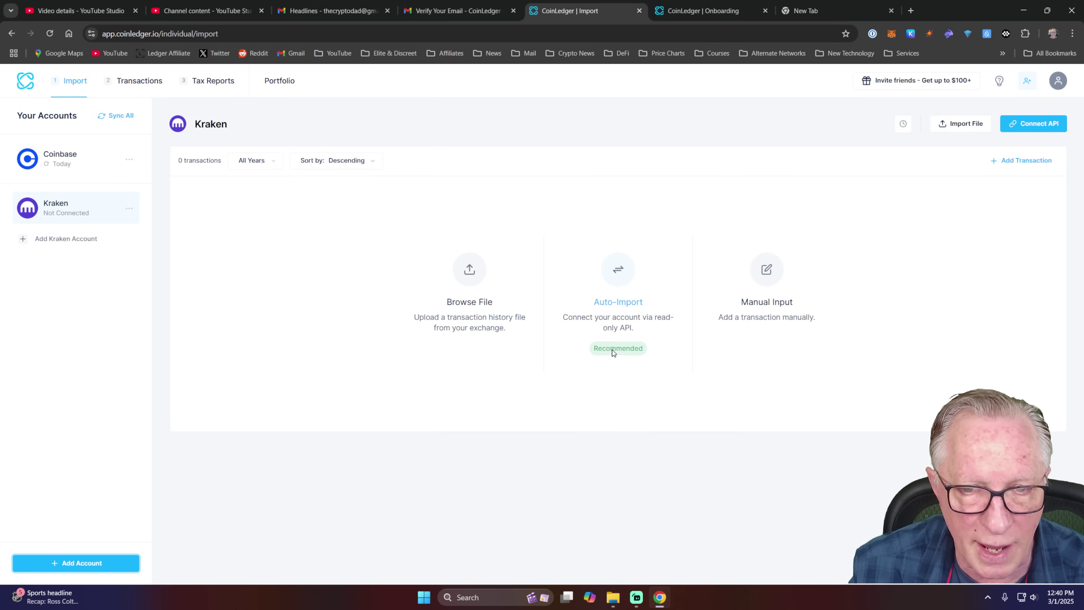
click(621, 305)
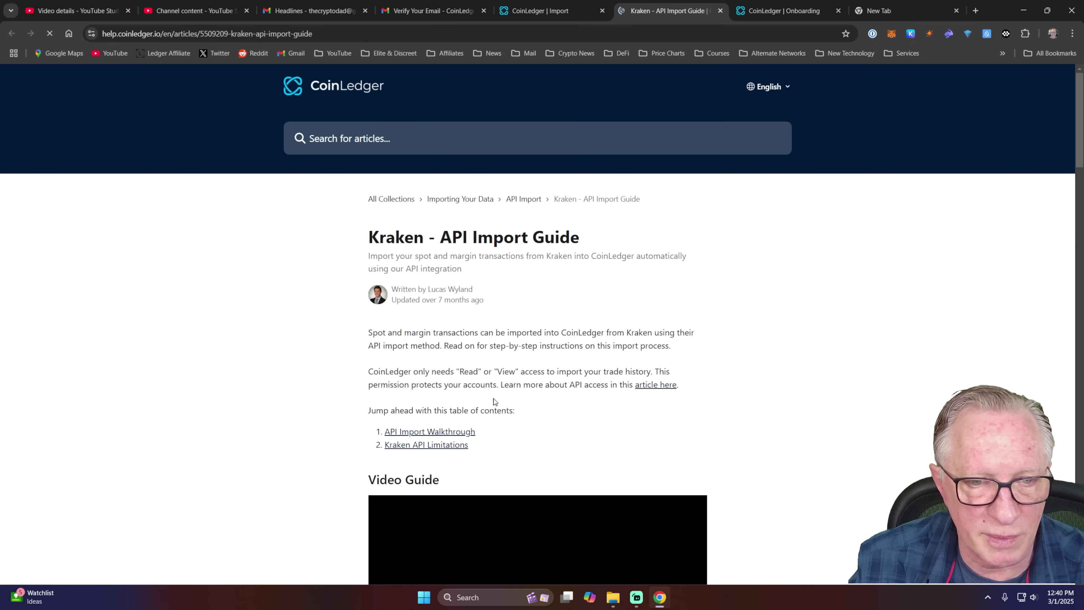
Scroll the Kraken API guide to Step 3's required permissions and Nonce Window 10,000
scroll(273, 511, down, 6)
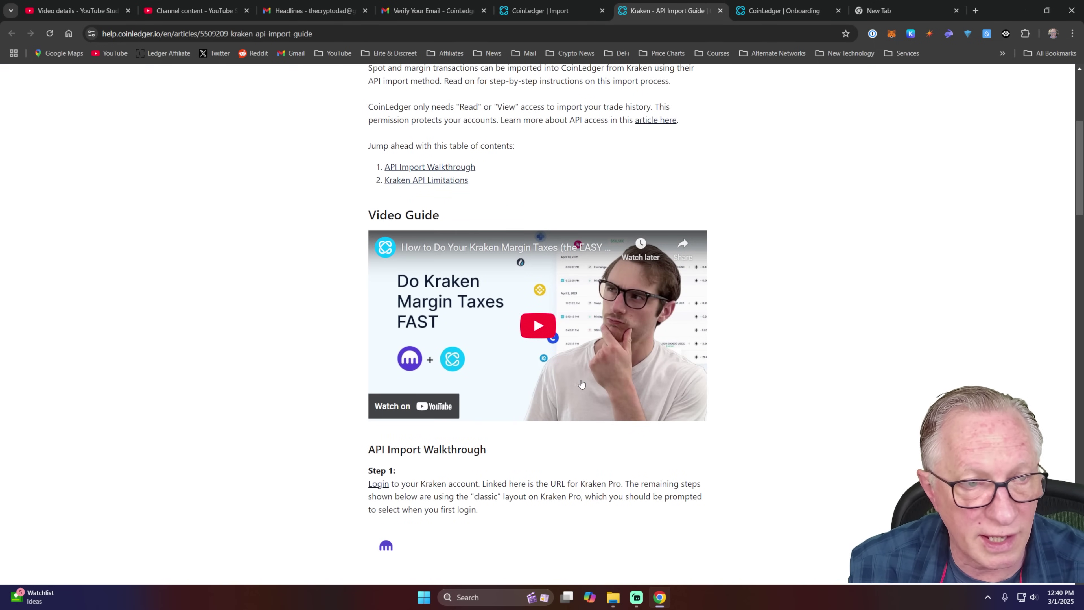
scroll(351, 438, down, 5)
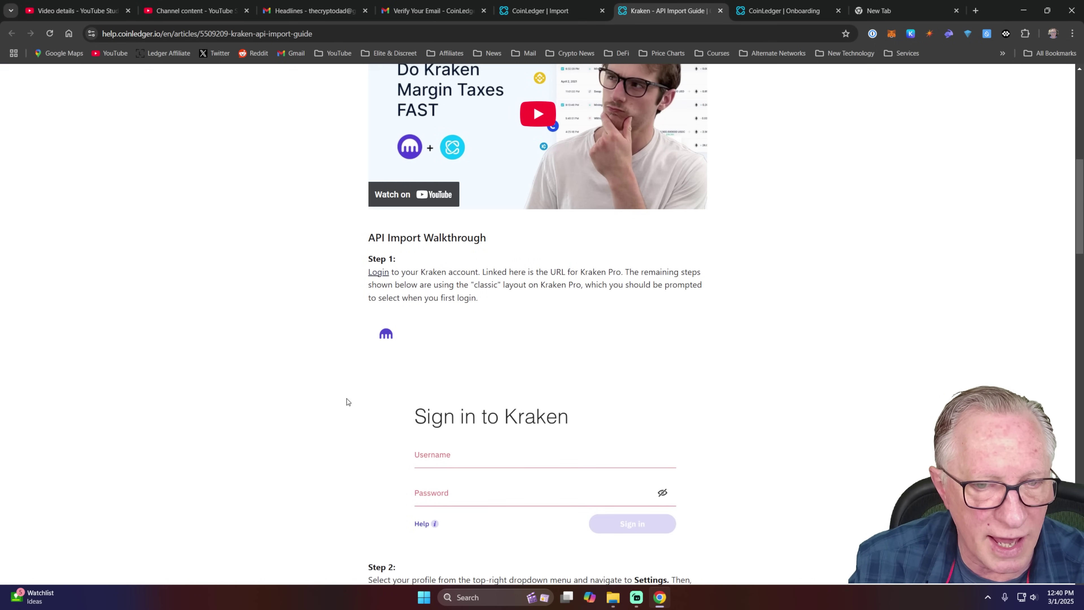
scroll(390, 385, down, 6)
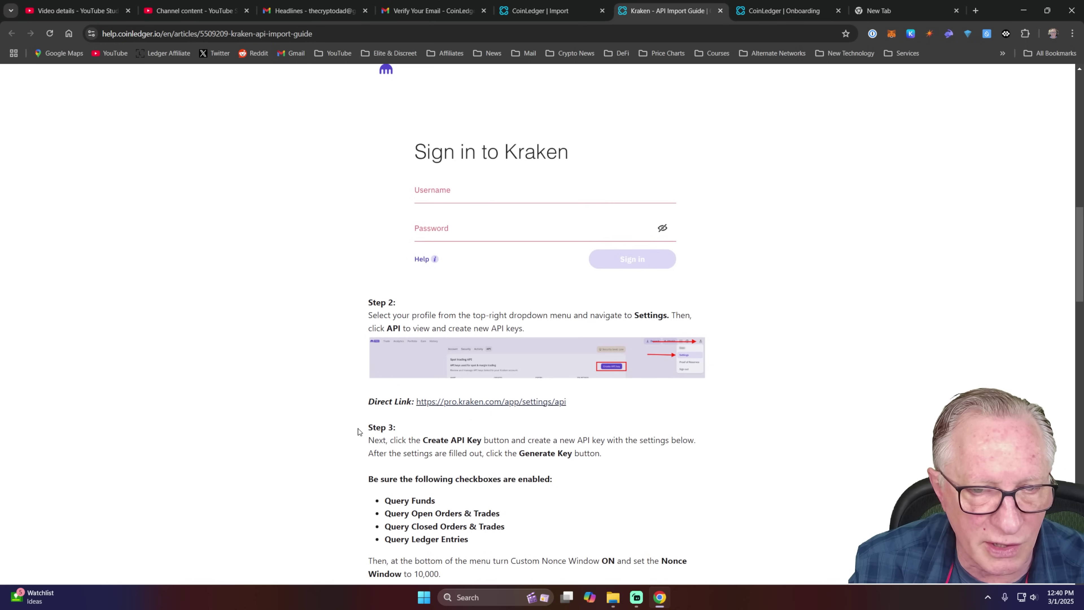
scroll(358, 431, down, 2)
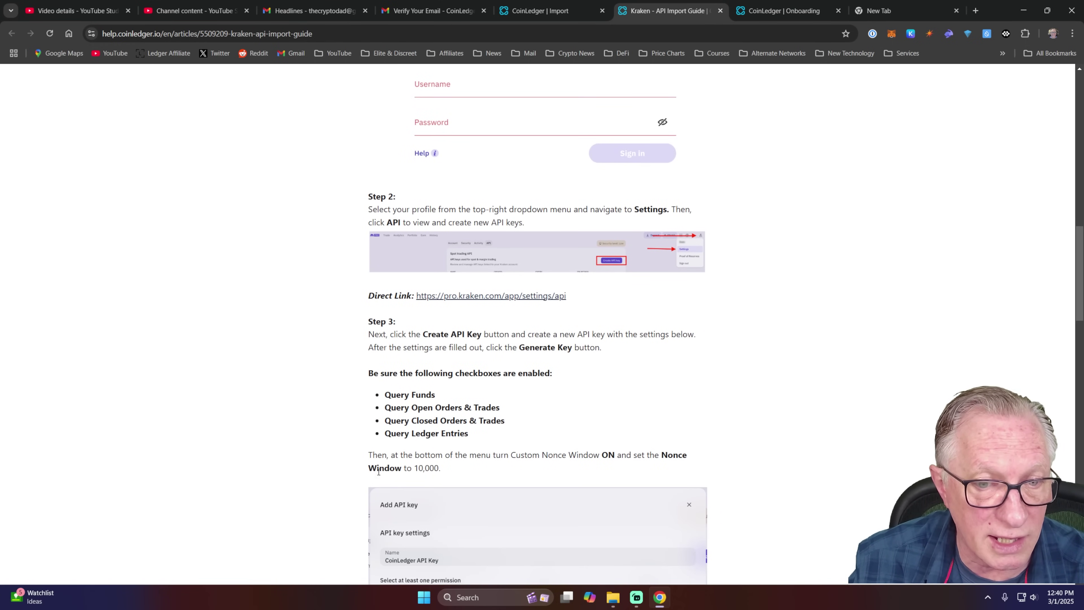
scroll(361, 477, down, 4)
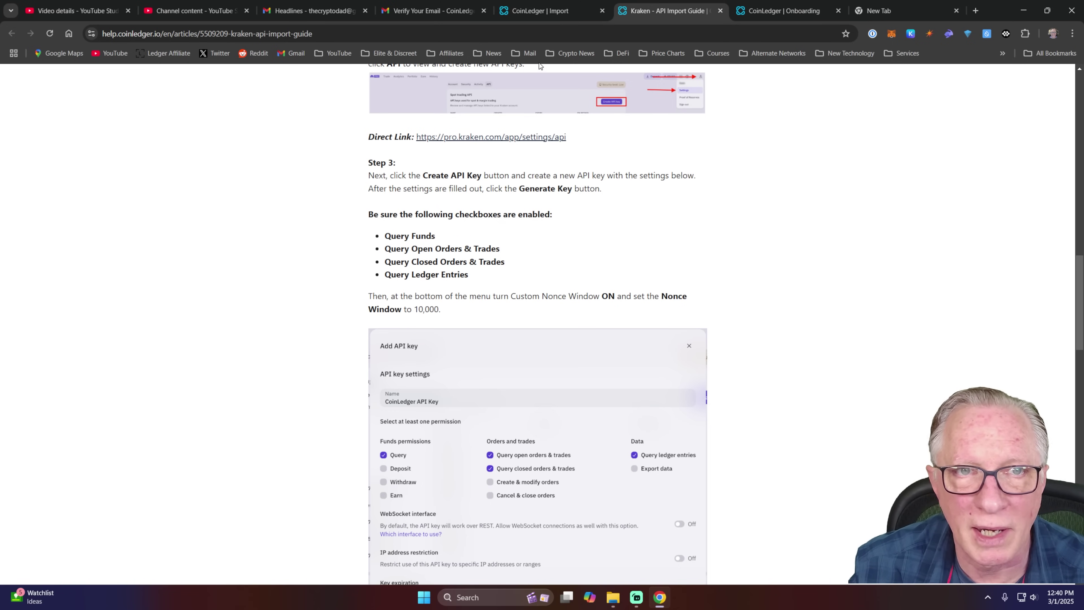
Close the Kraken connection form and add Bitcoin as a new account
click(563, 9)
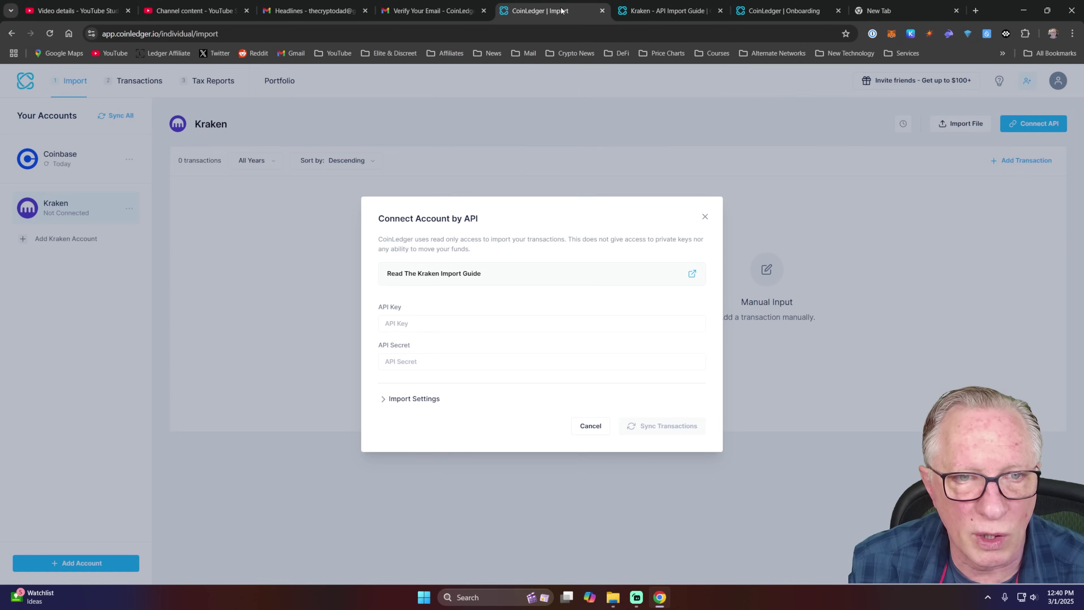
click(706, 217)
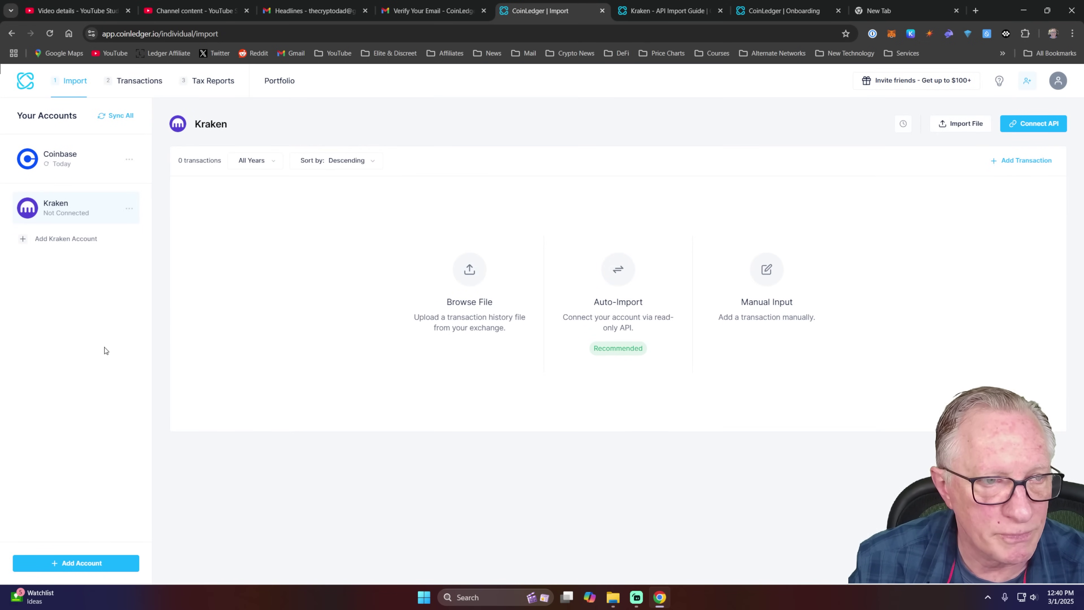
click(82, 563)
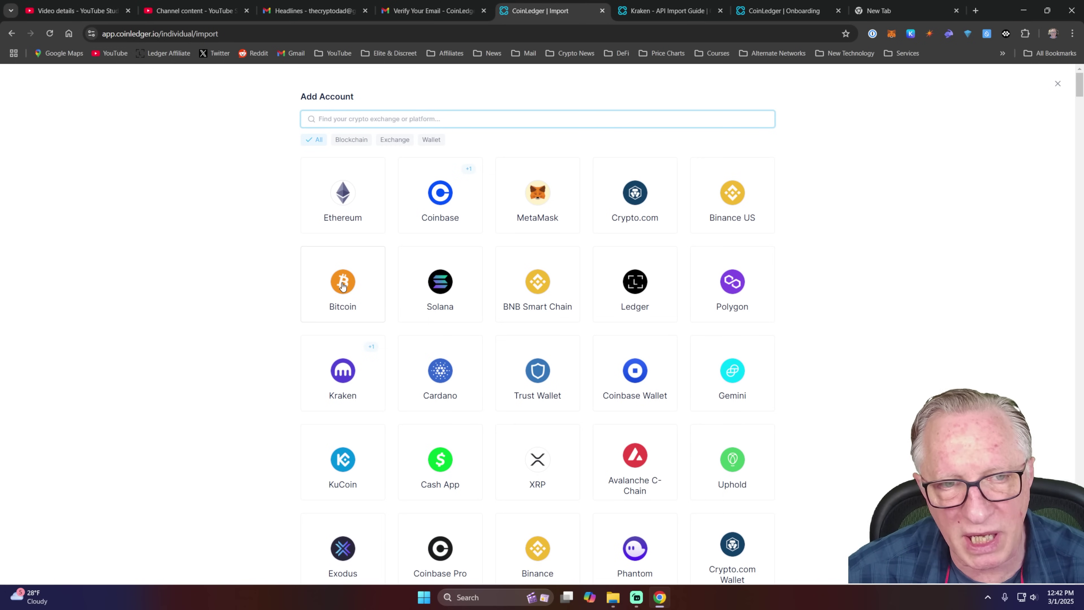
click(344, 281)
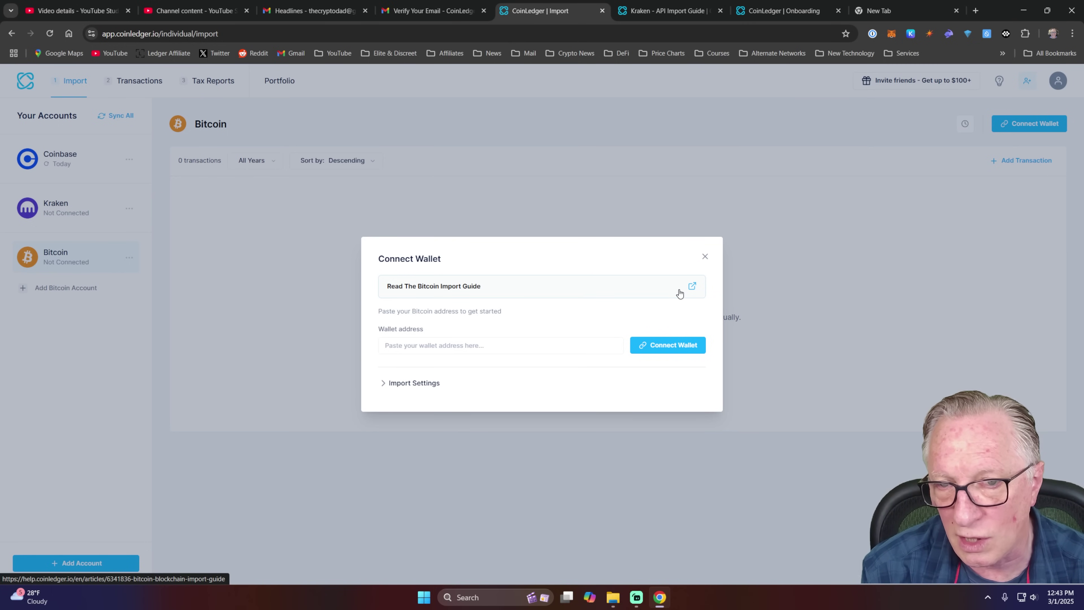
Open the Bitcoin blockchain import guide, then bring up the Windows Start menu
click(680, 293)
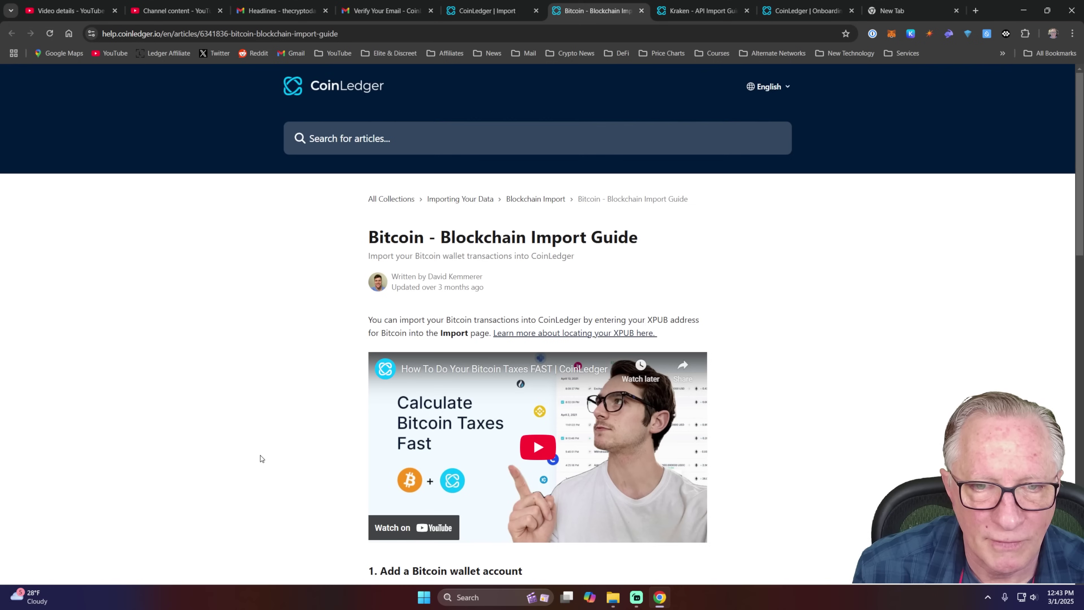
scroll(700, 229, down, 1)
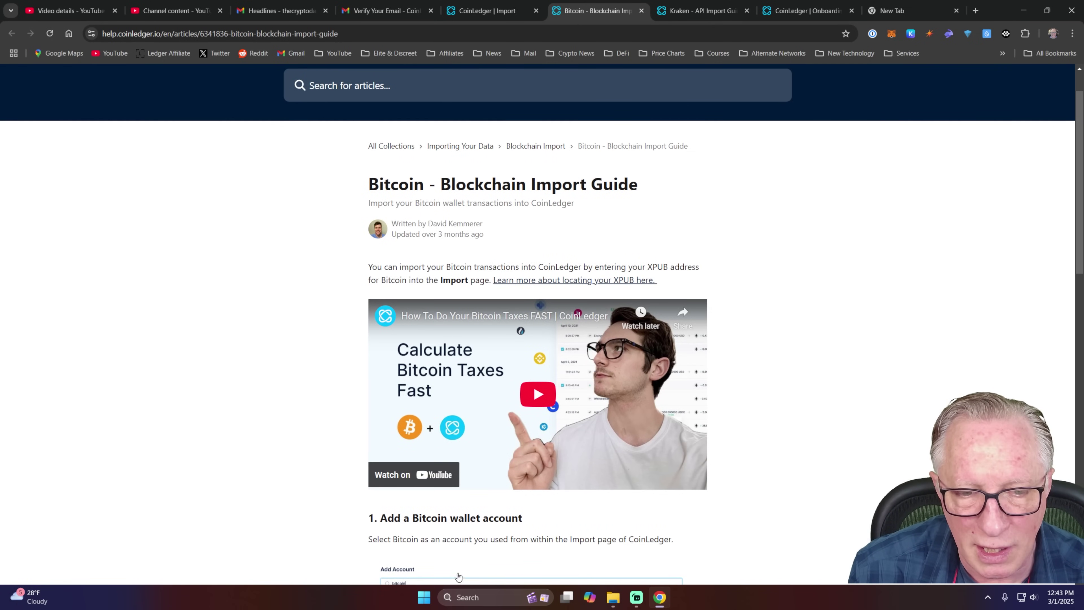
click(424, 598)
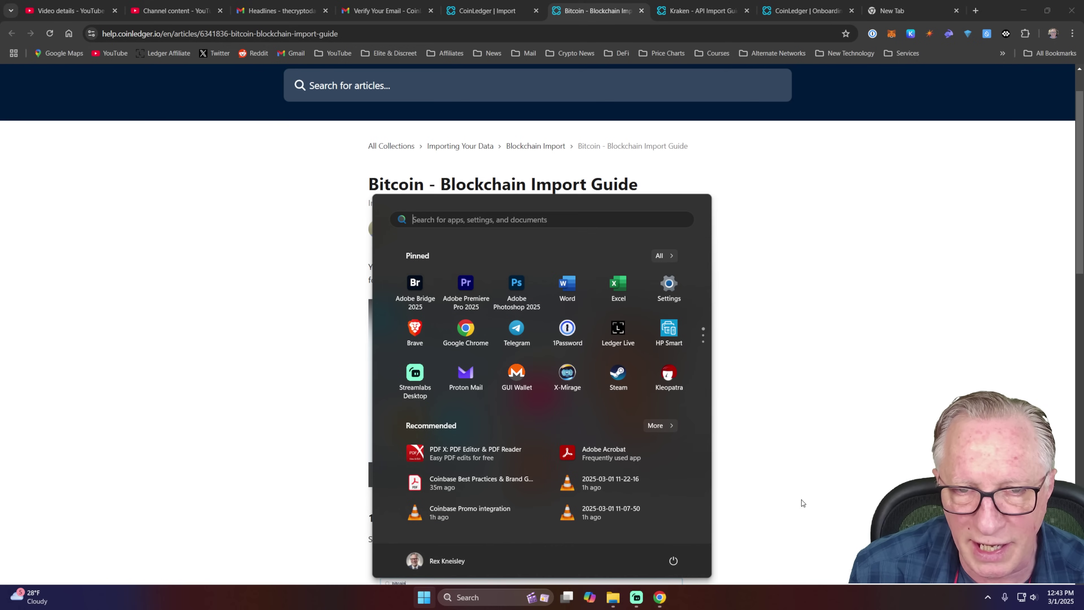
In Ledger Live, copy the Bitcoin Flex account's segwit xpub from Edit account's Advanced details
click(624, 331)
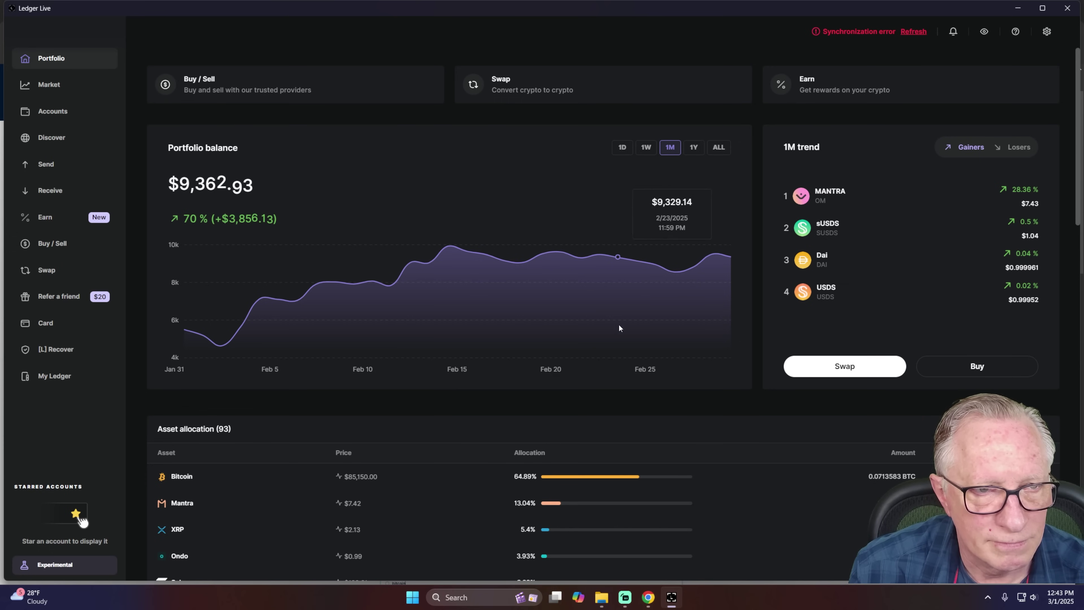
scroll(619, 340, down, 1)
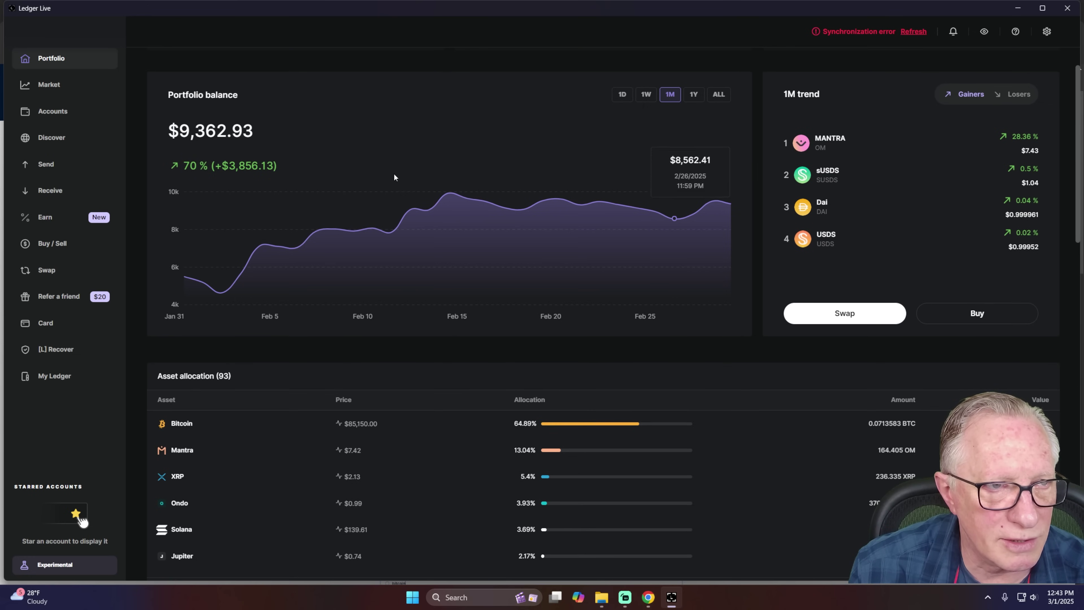
click(49, 114)
click(386, 138)
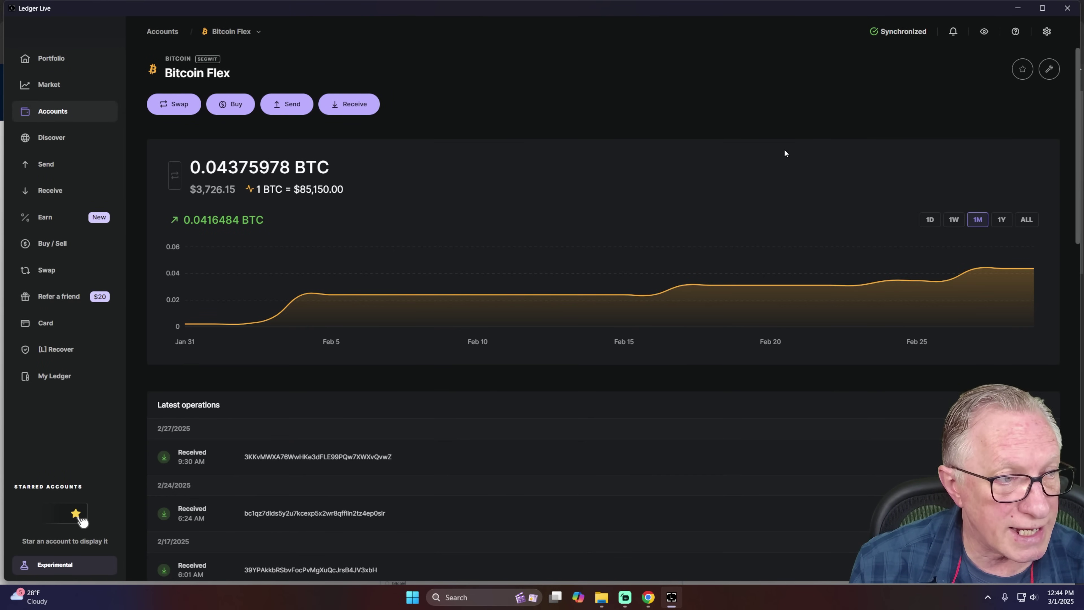
click(1050, 72)
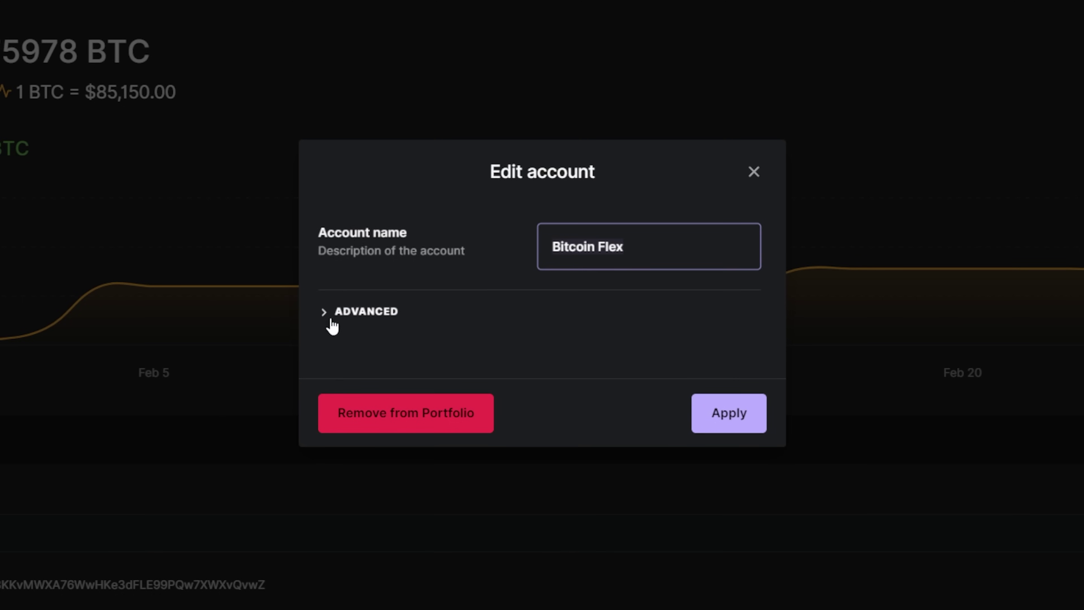
click(325, 316)
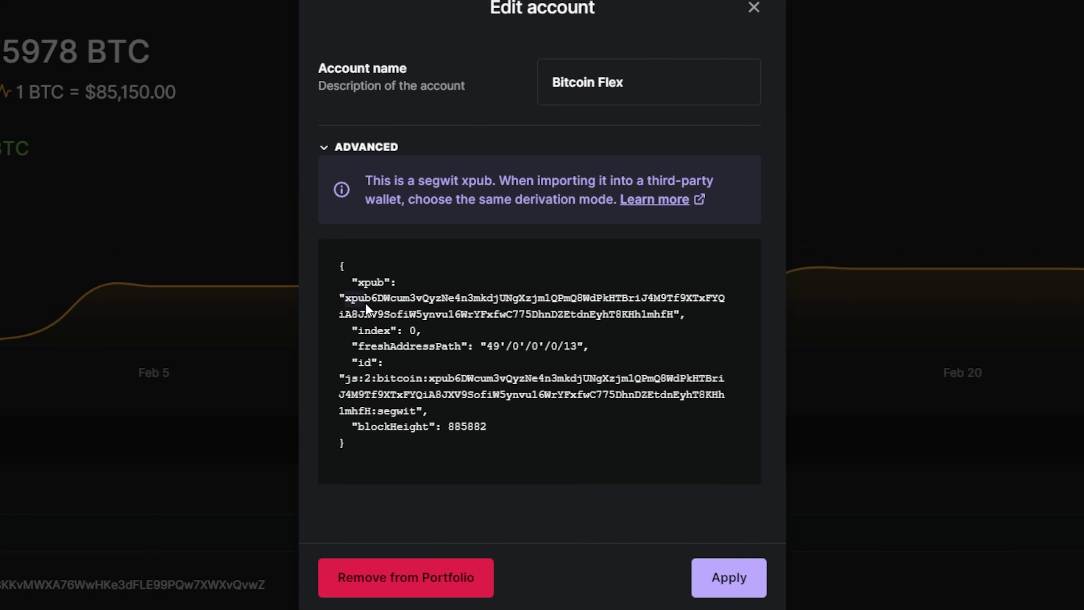
drag(545, 308, 676, 323)
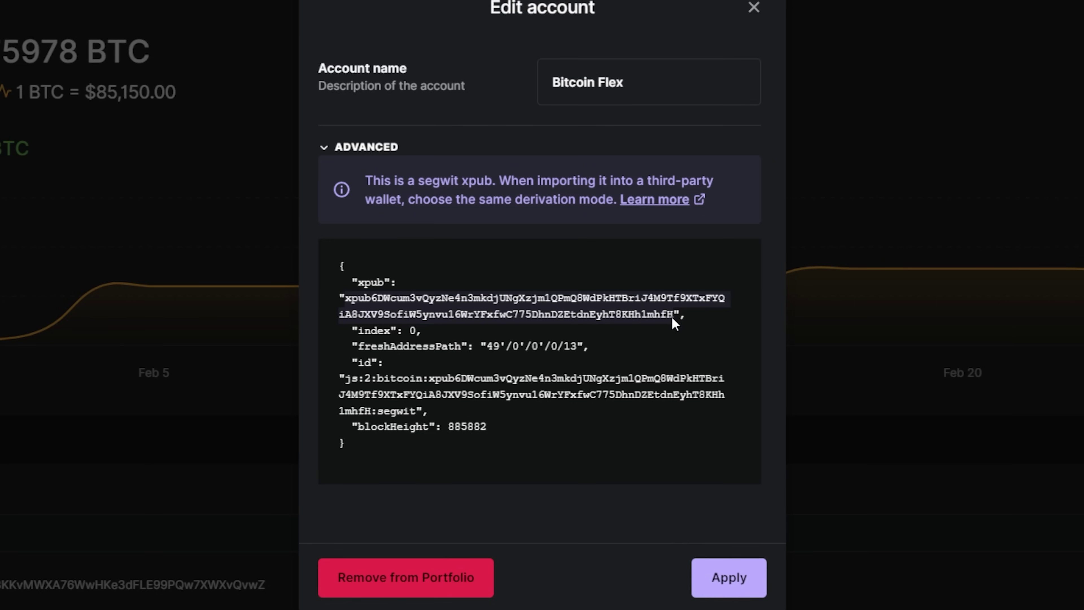
right_click(580, 297)
click(609, 363)
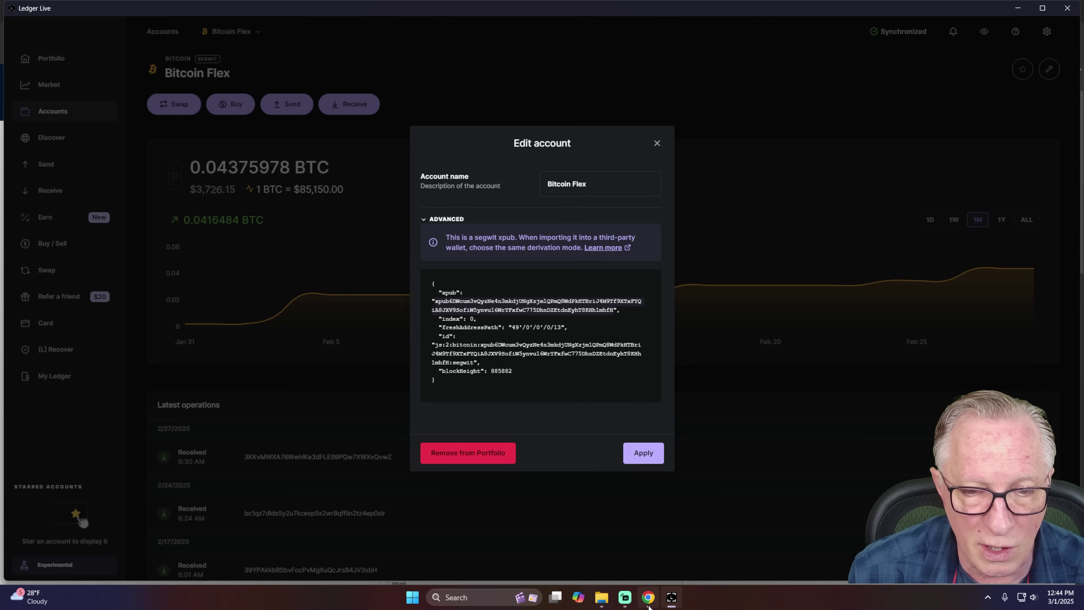
Paste the Bitcoin Flex xpub into the Bitcoin Connect Wallet address field
click(649, 598)
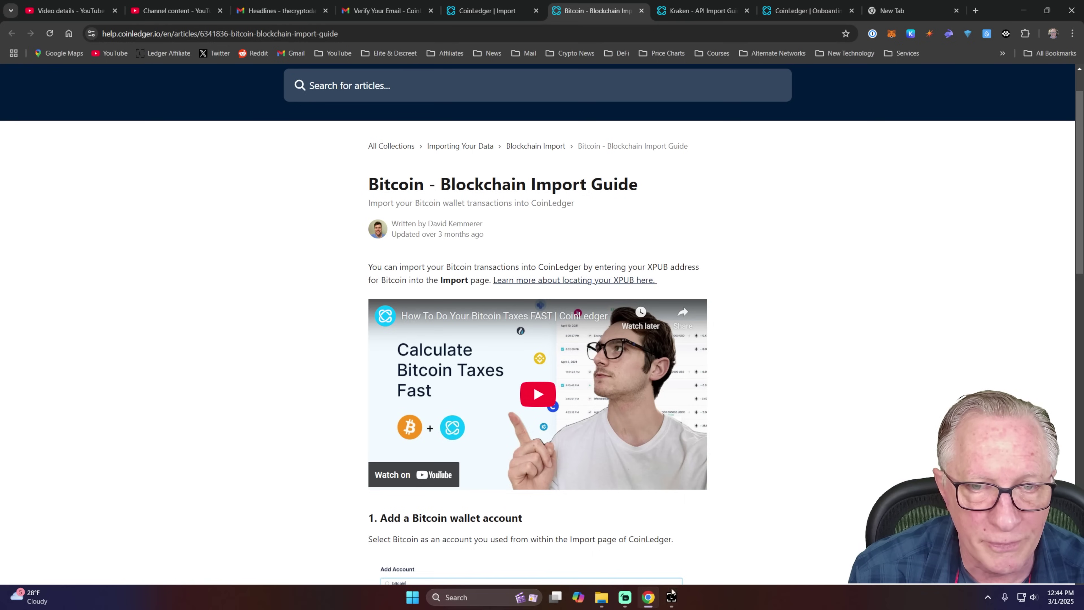
click(486, 10)
right_click(392, 346)
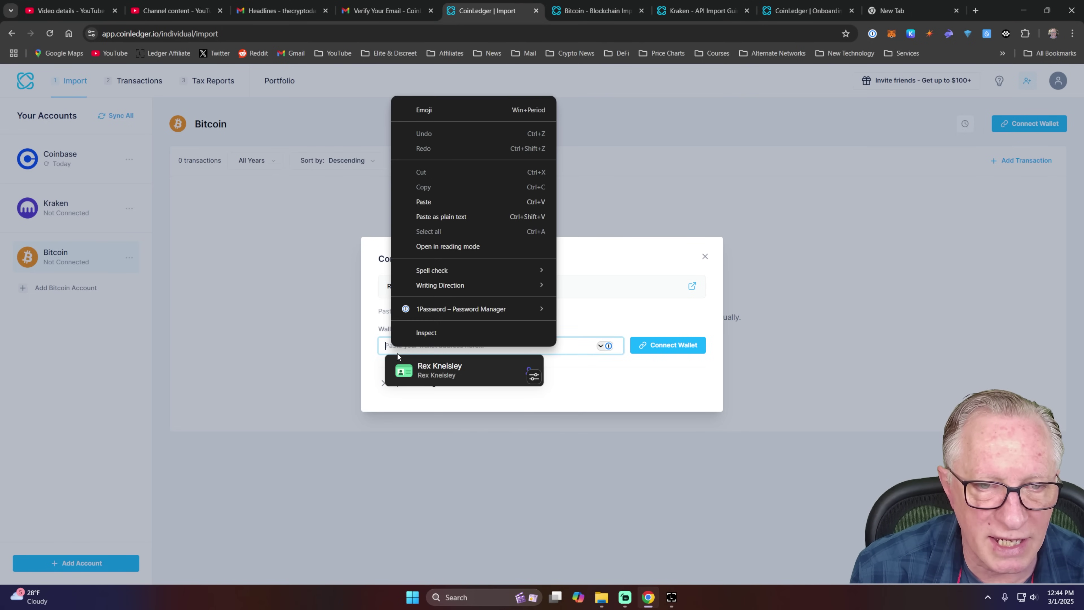
click(437, 203)
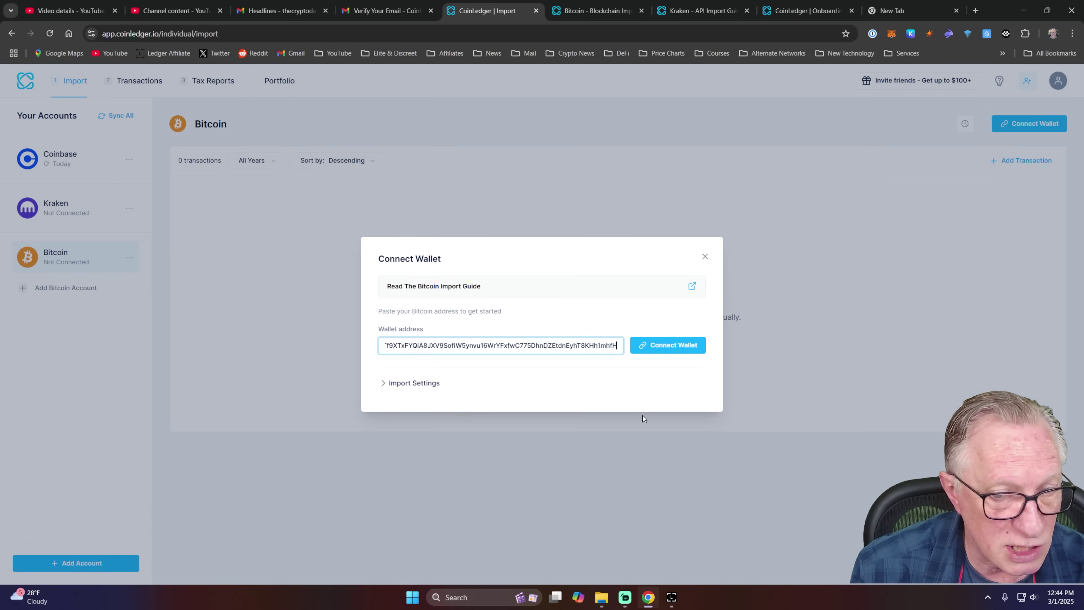
click(674, 598)
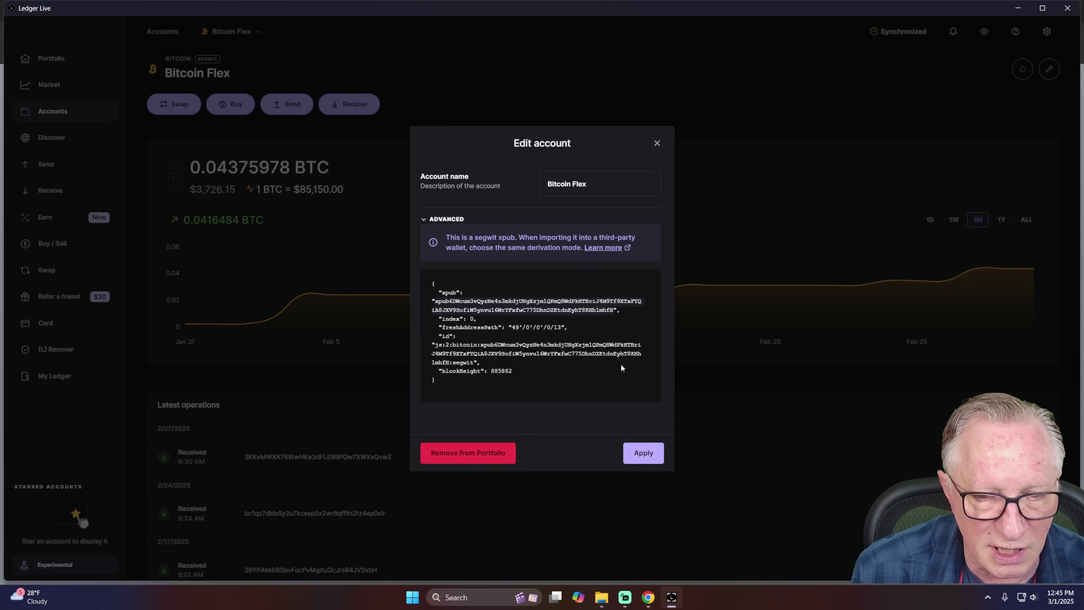
click(648, 598)
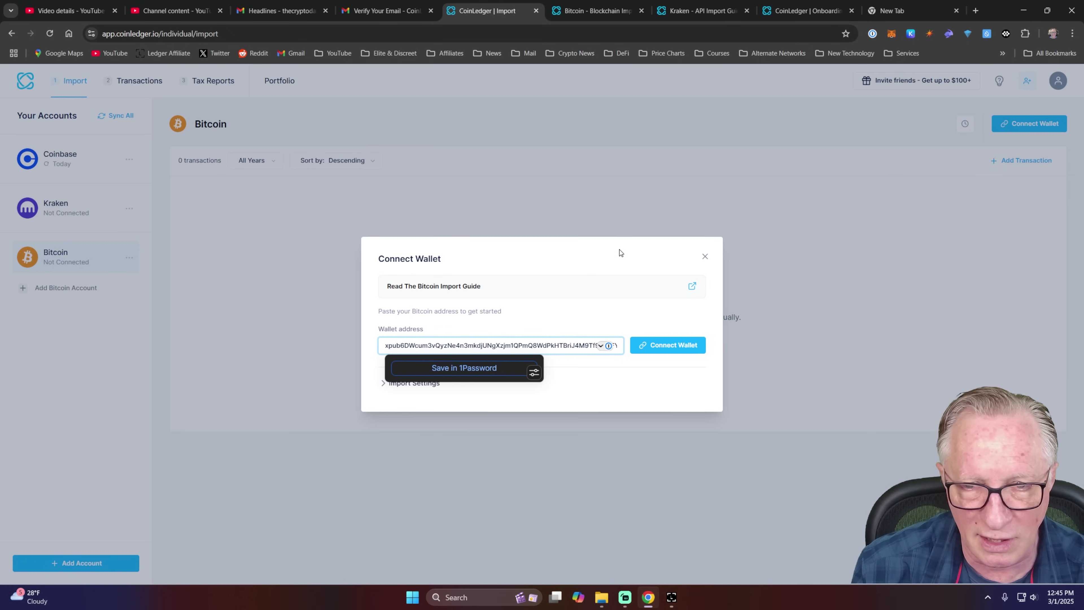
Connect the Bitcoin wallet via xpub, importing its 340 transactions
click(670, 347)
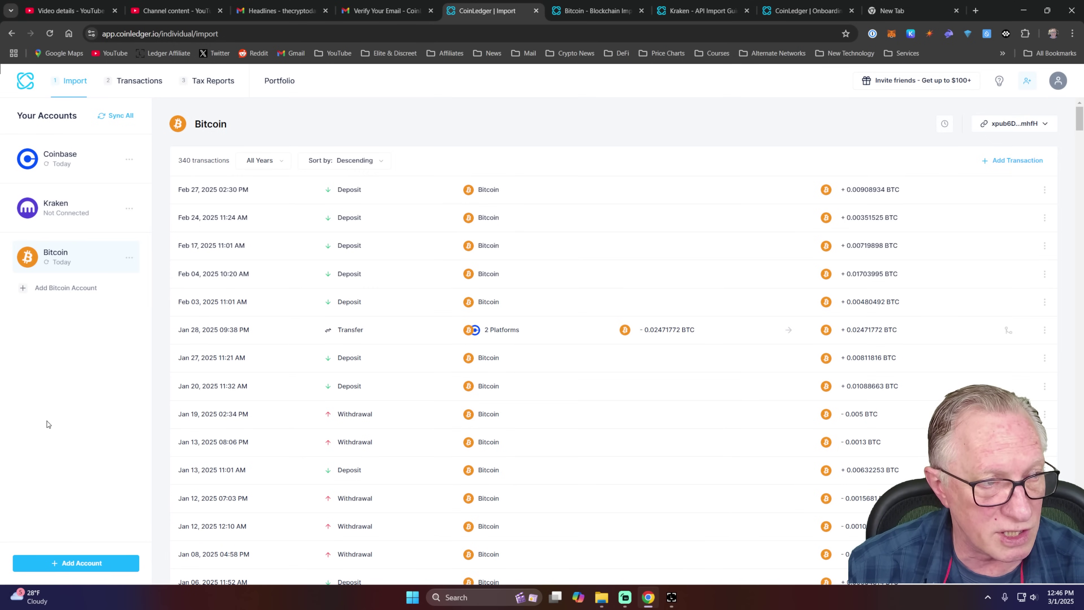
Add a Ledger account as the fourth account, open its Auto-Import form, and return to Ledger Live
click(78, 565)
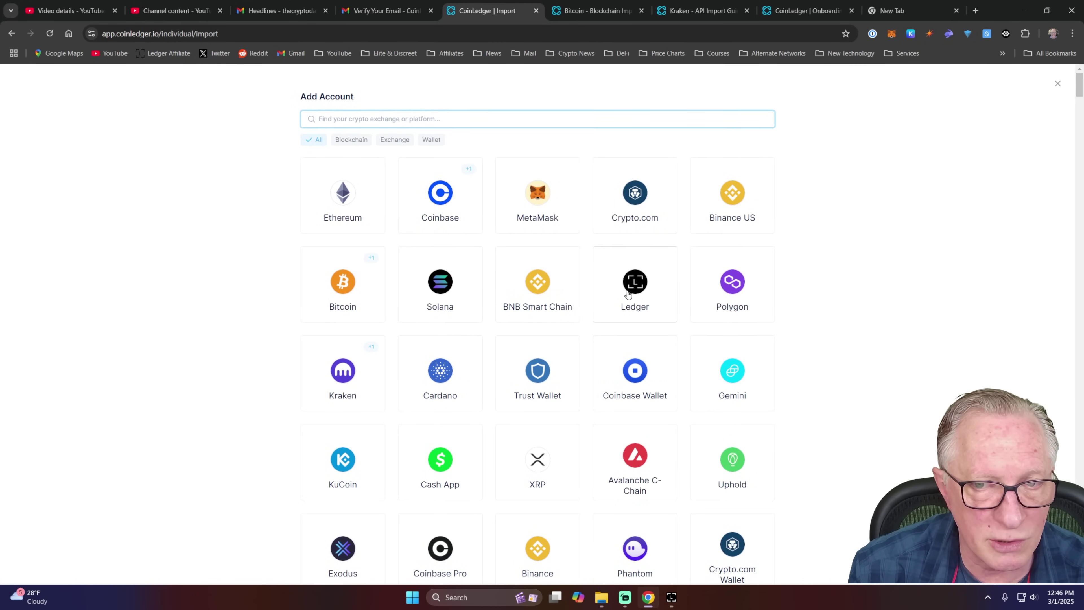
click(634, 296)
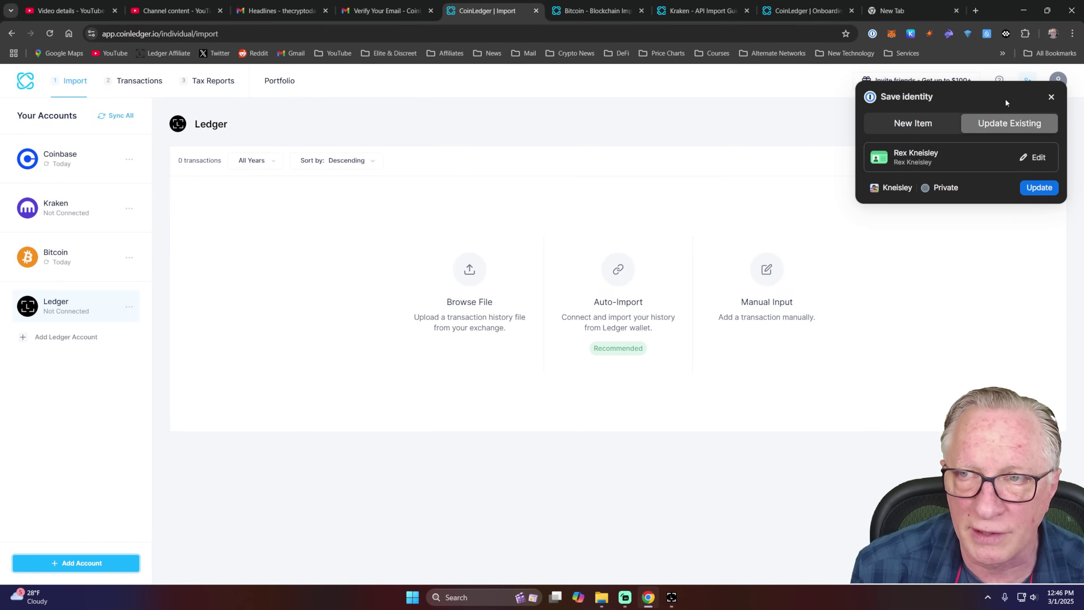
click(1051, 97)
click(1030, 124)
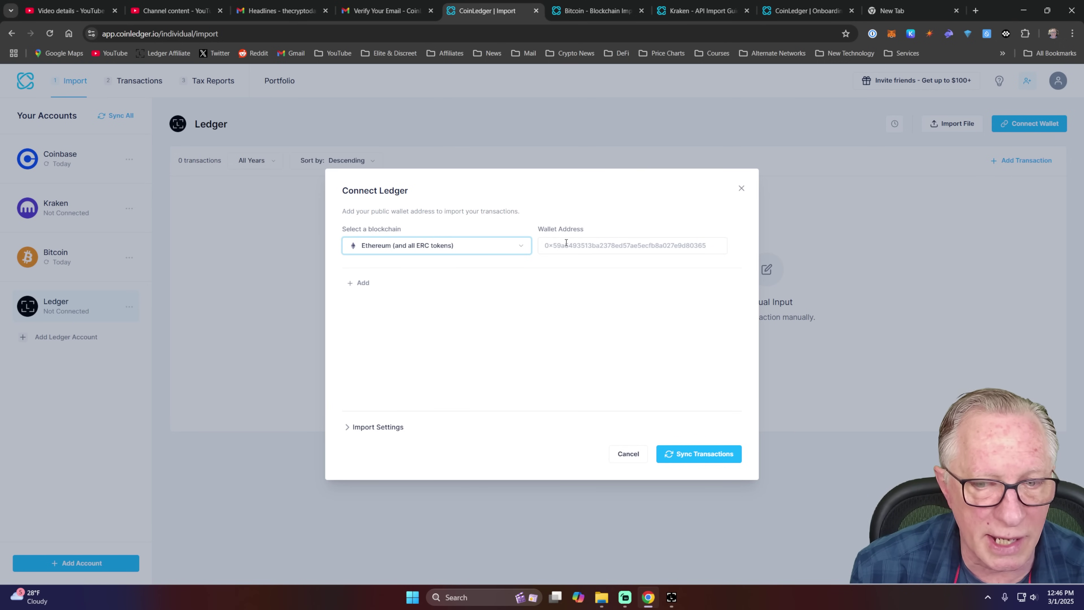
click(672, 597)
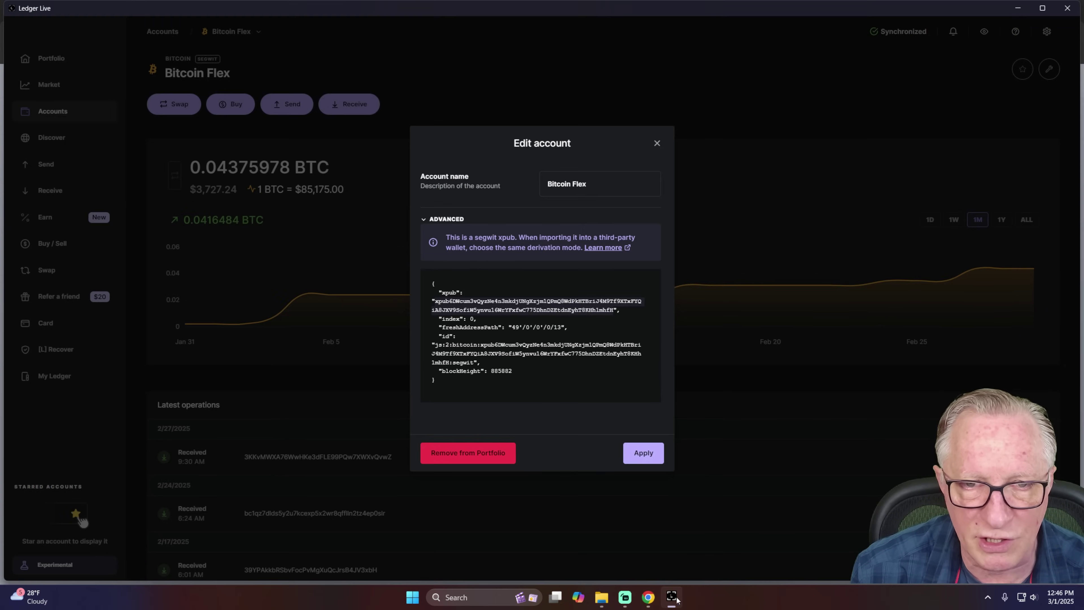
Reveal and copy the Ethereum Flex receive address in Ledger Live, skipping the device check
click(657, 143)
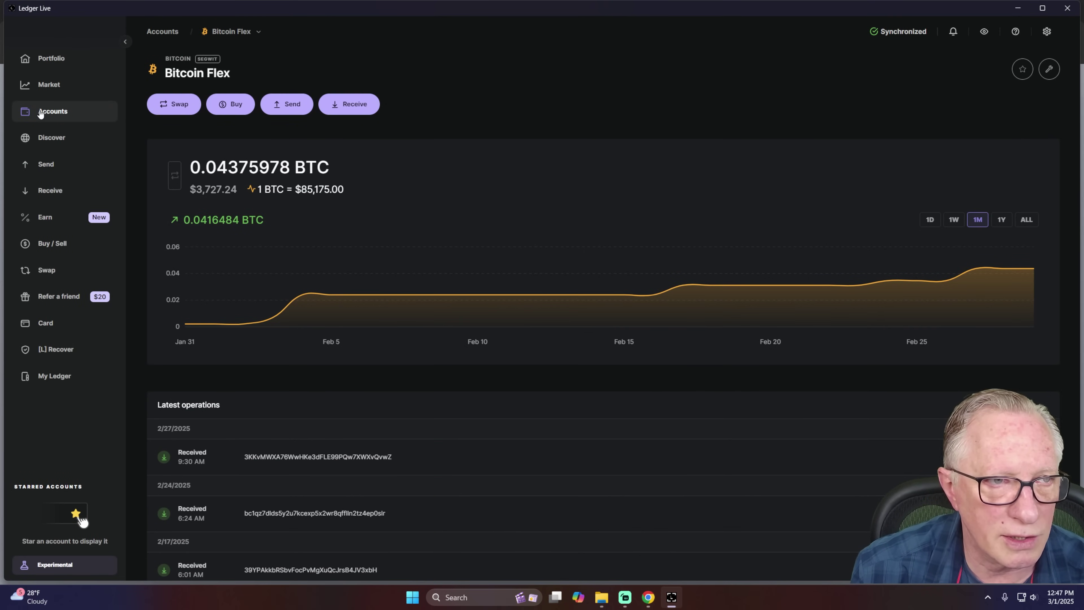
click(40, 114)
scroll(485, 344, down, 3)
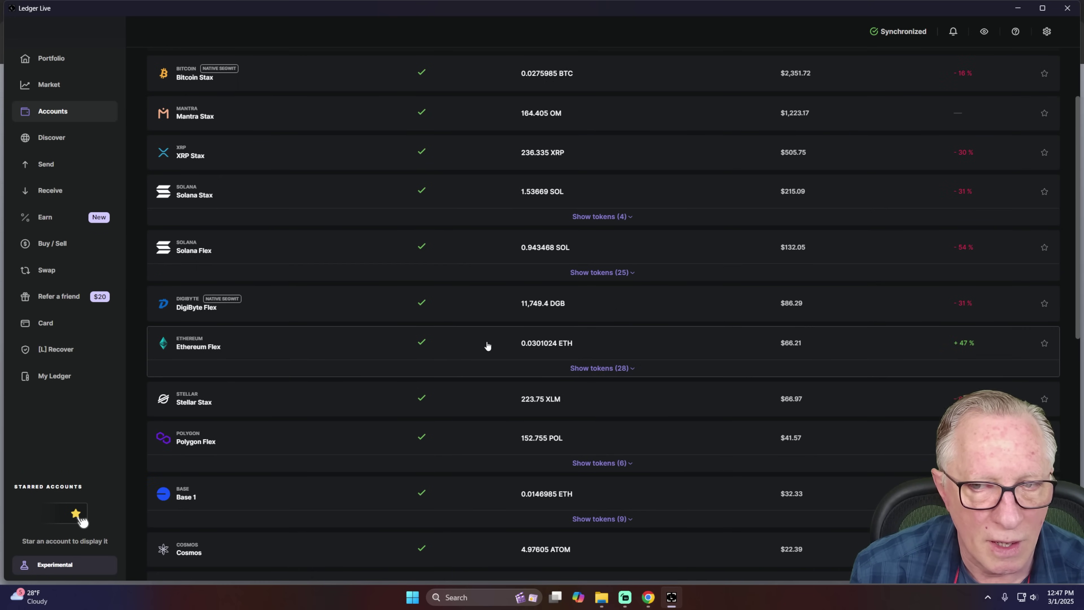
click(489, 341)
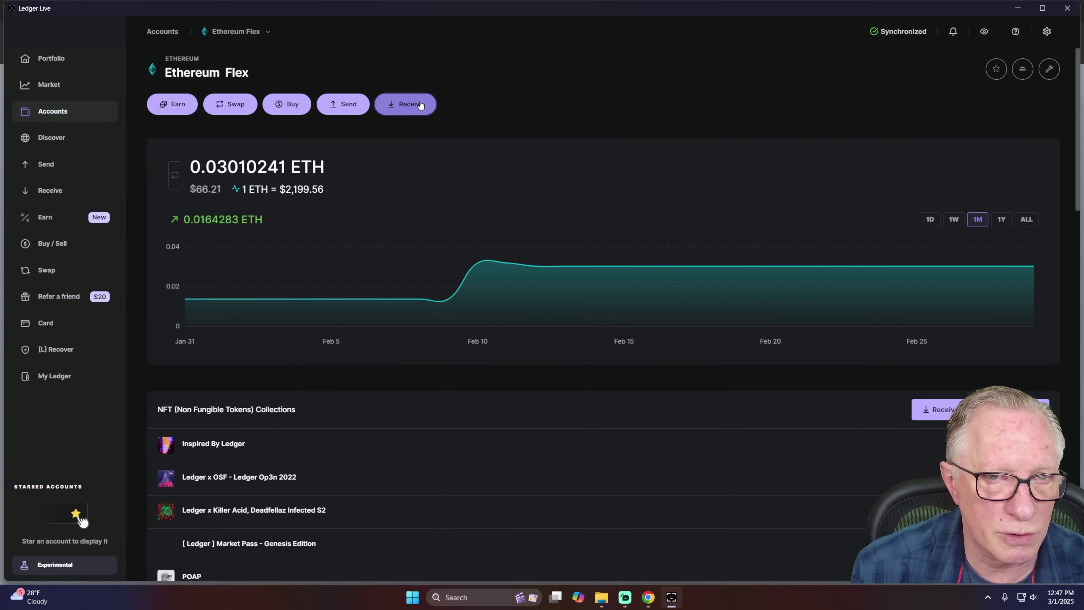
click(421, 104)
click(645, 406)
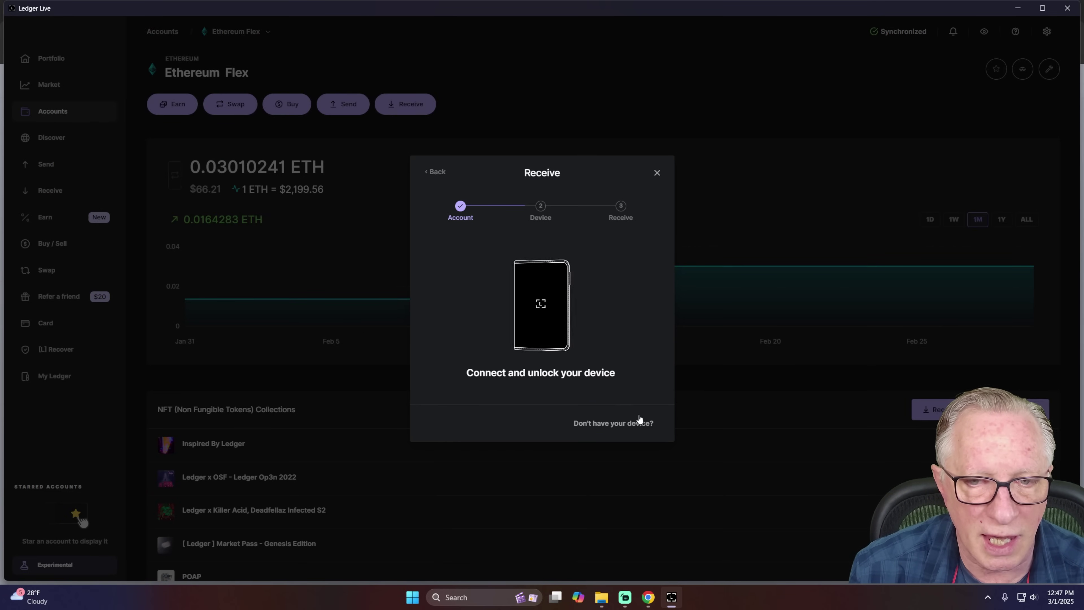
click(639, 422)
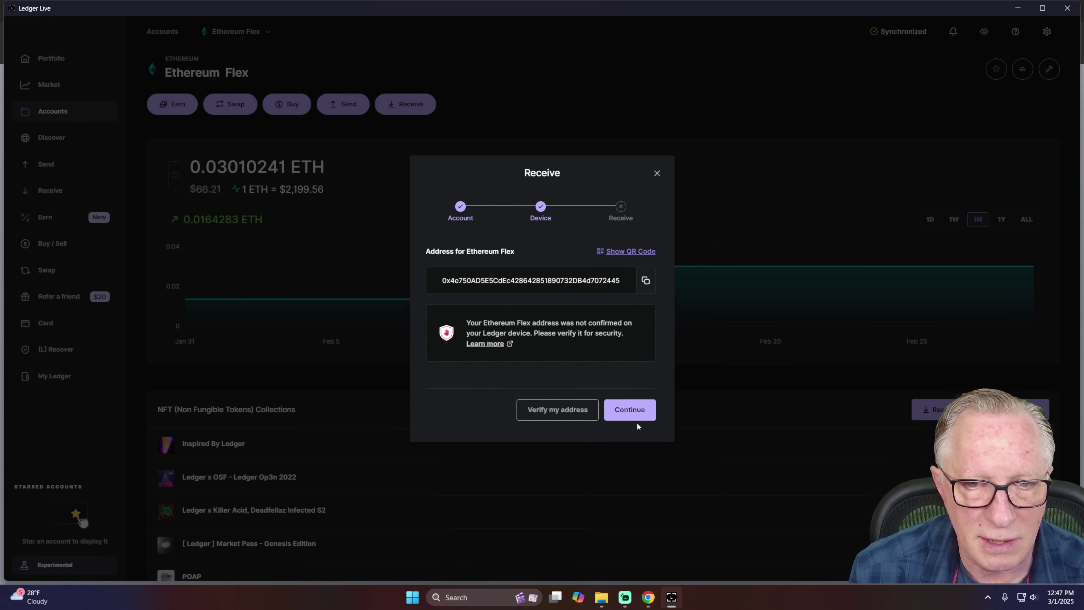
click(645, 280)
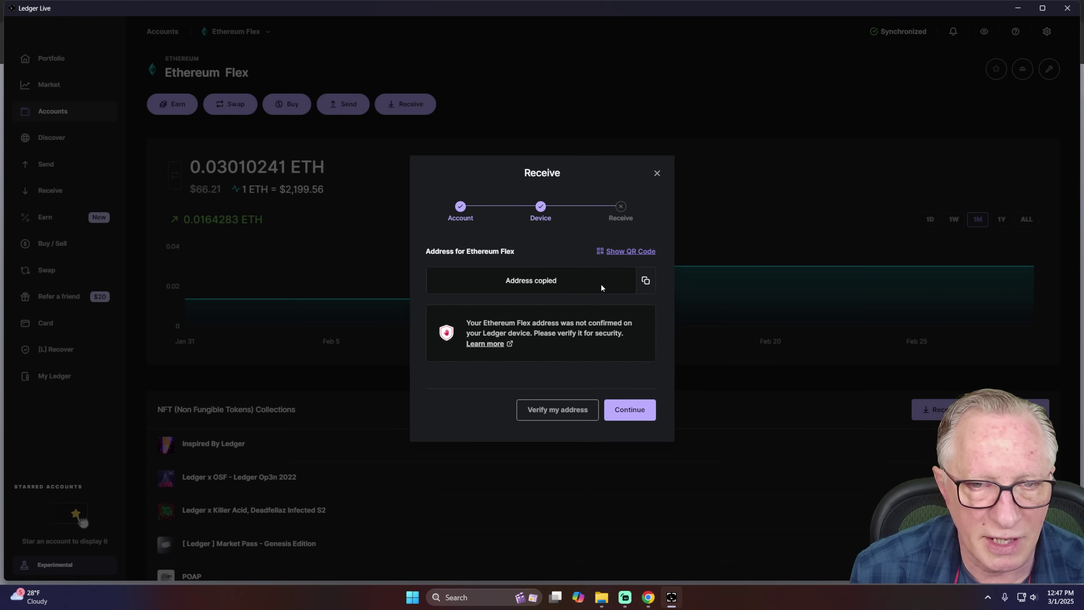
click(648, 597)
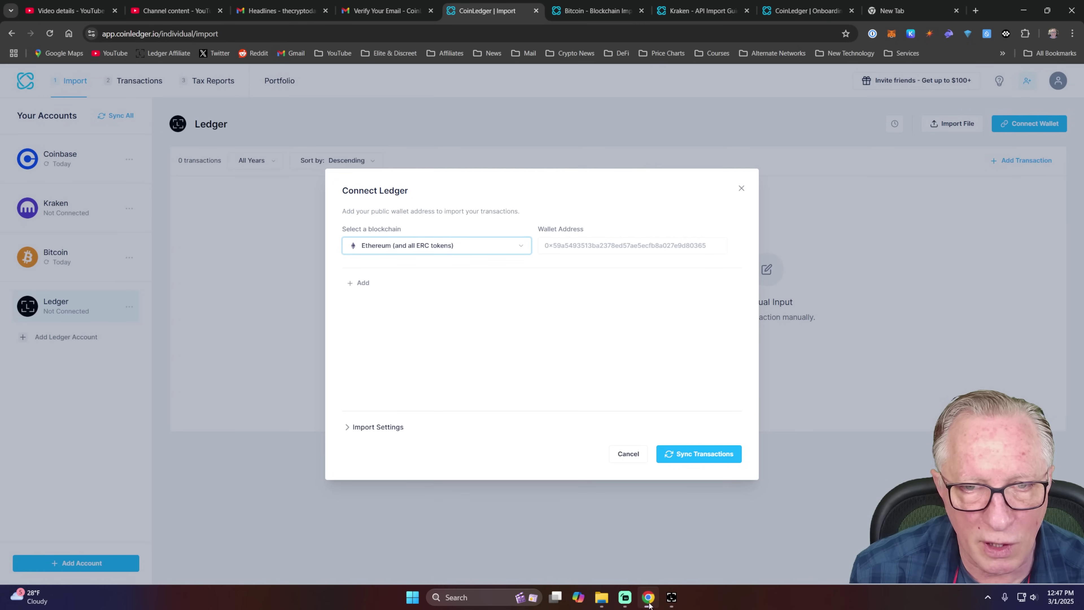
Paste the Ethereum Flex address into the Ledger account's Wallet Address field
right_click(554, 244)
click(580, 352)
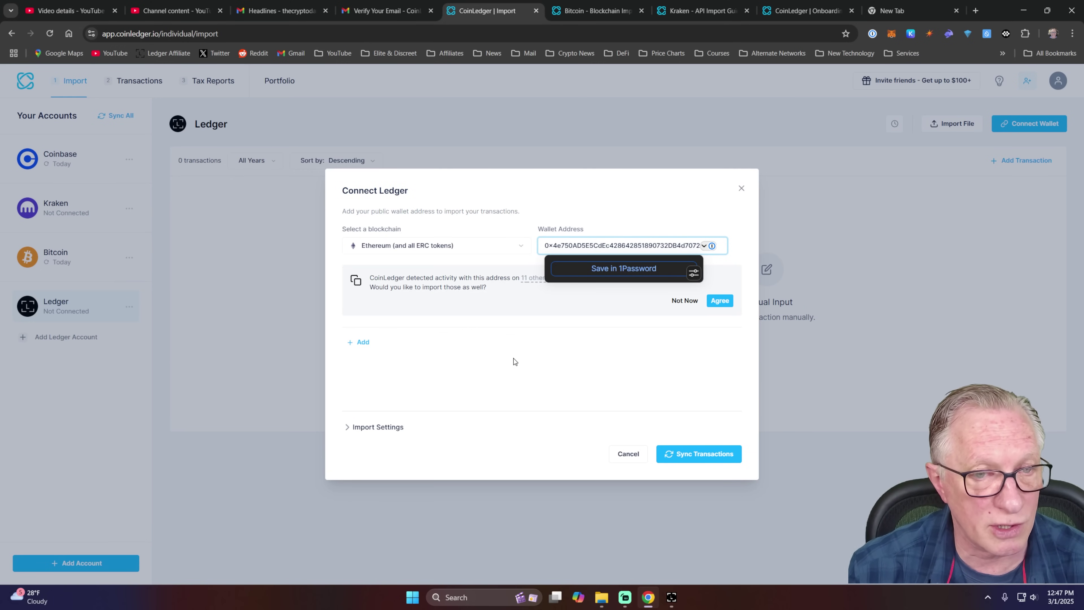
click(533, 278)
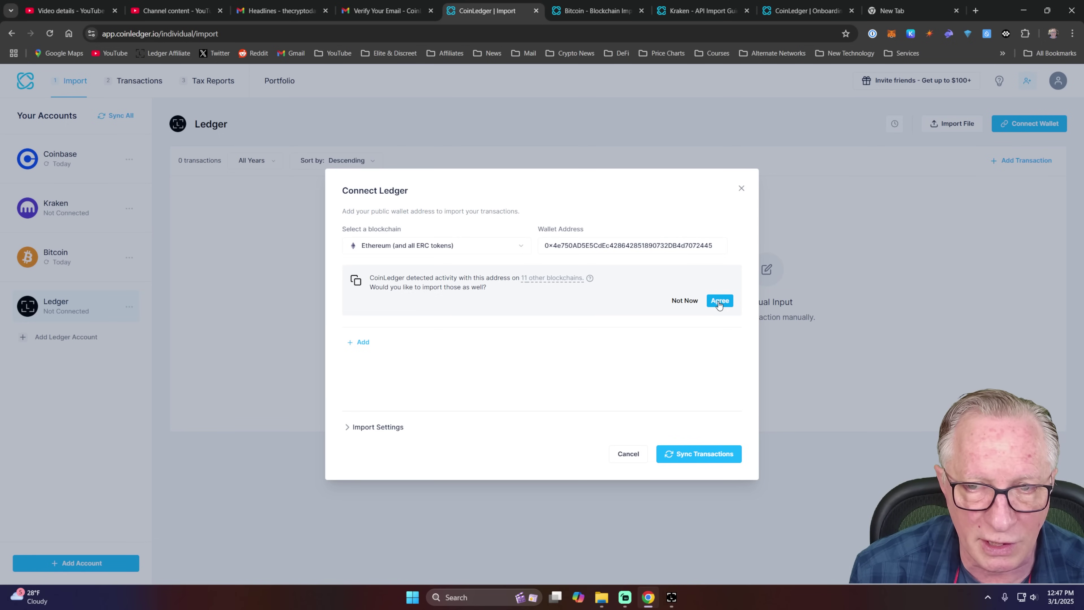
mouse_move(554, 277)
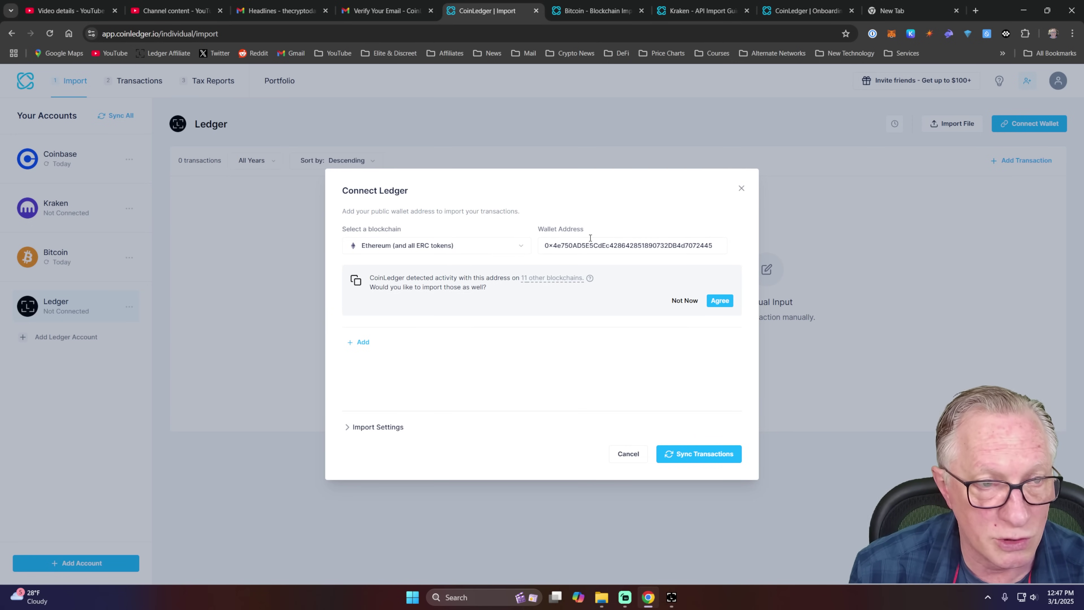
Add the 11 other blockchains and sync the Ledger account's transactions
click(720, 301)
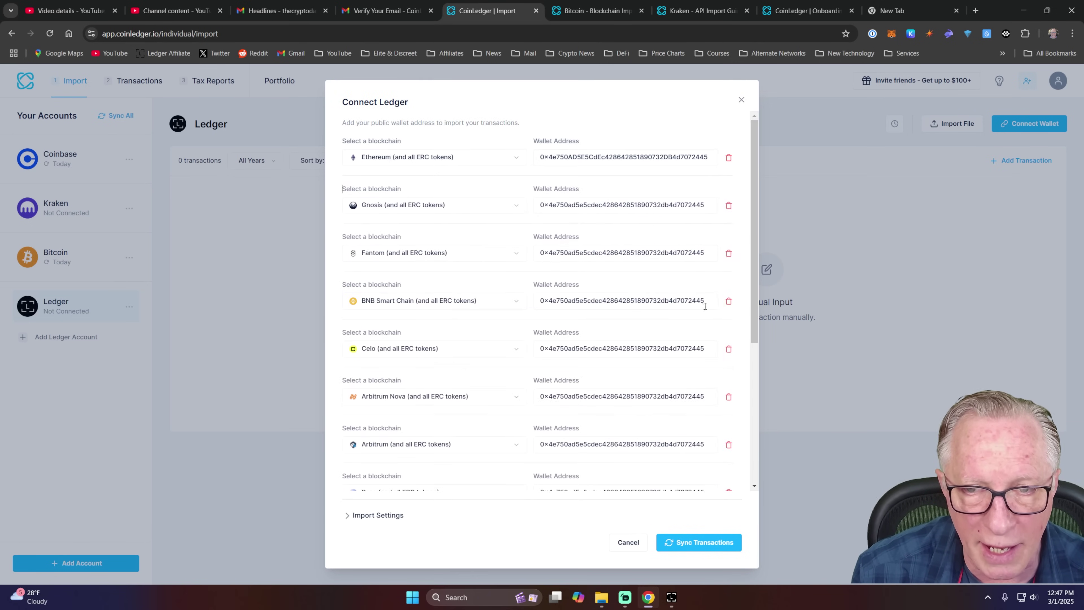
scroll(758, 375, down, 1)
drag(758, 373, 751, 458)
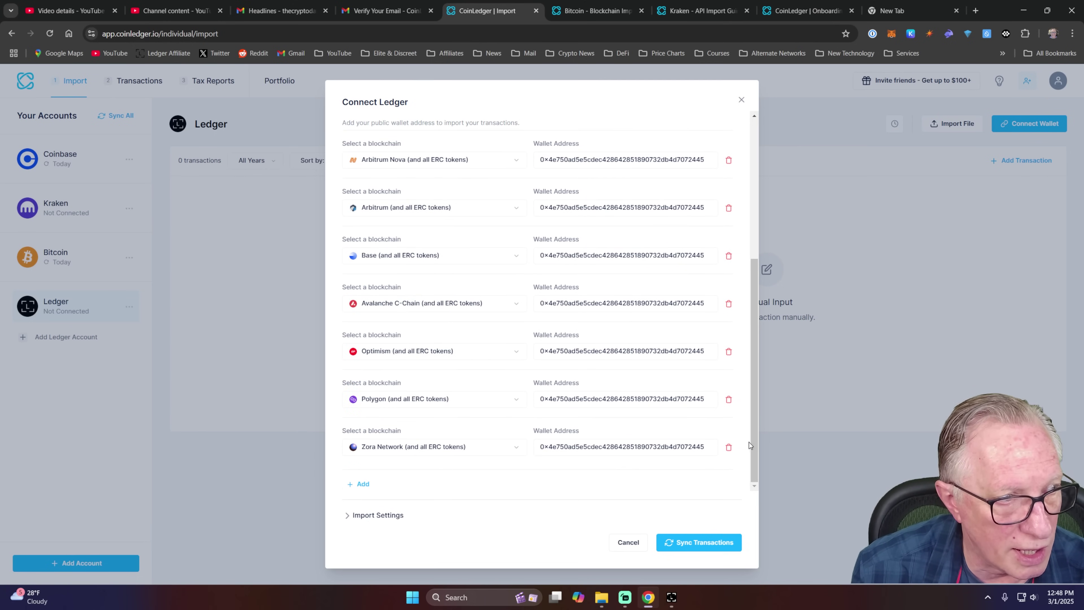
click(699, 545)
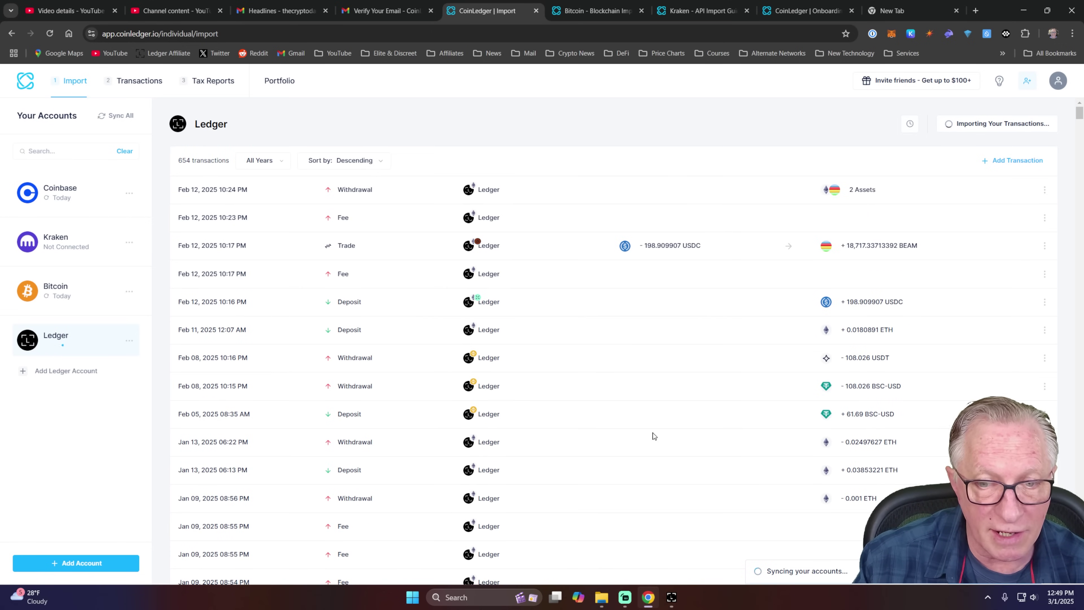
Copy the Solana Flex receive address from Ledger Live and add a Solana account in CoinLedger
click(79, 565)
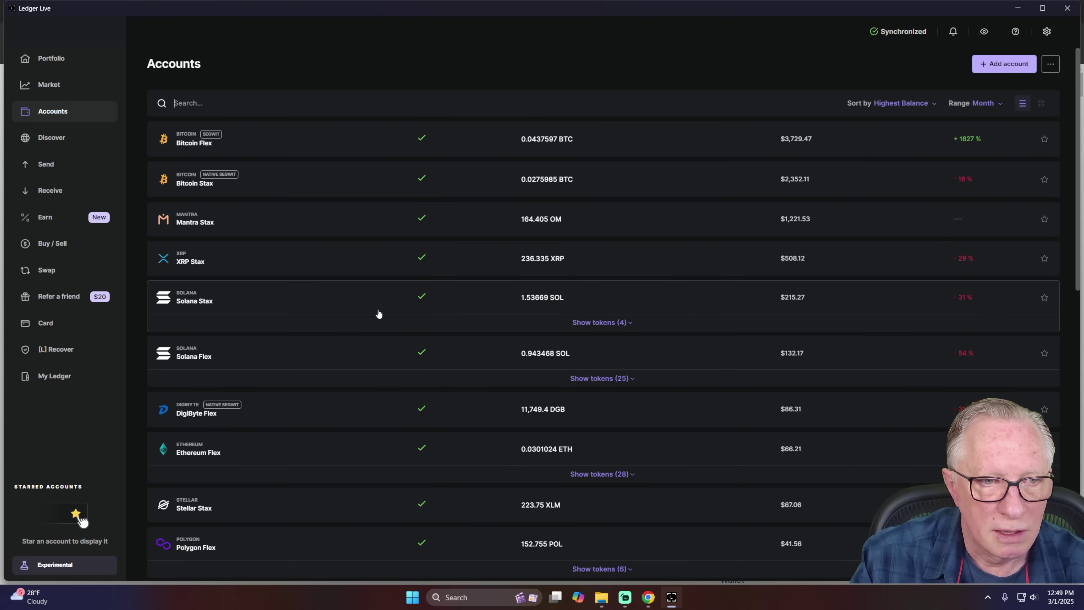
click(525, 358)
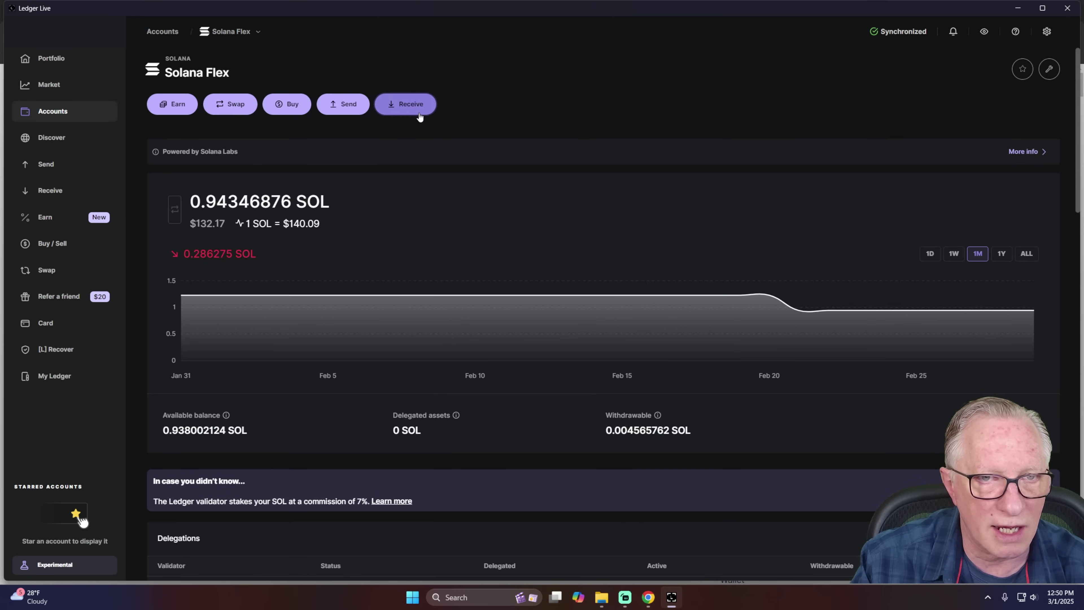
click(420, 112)
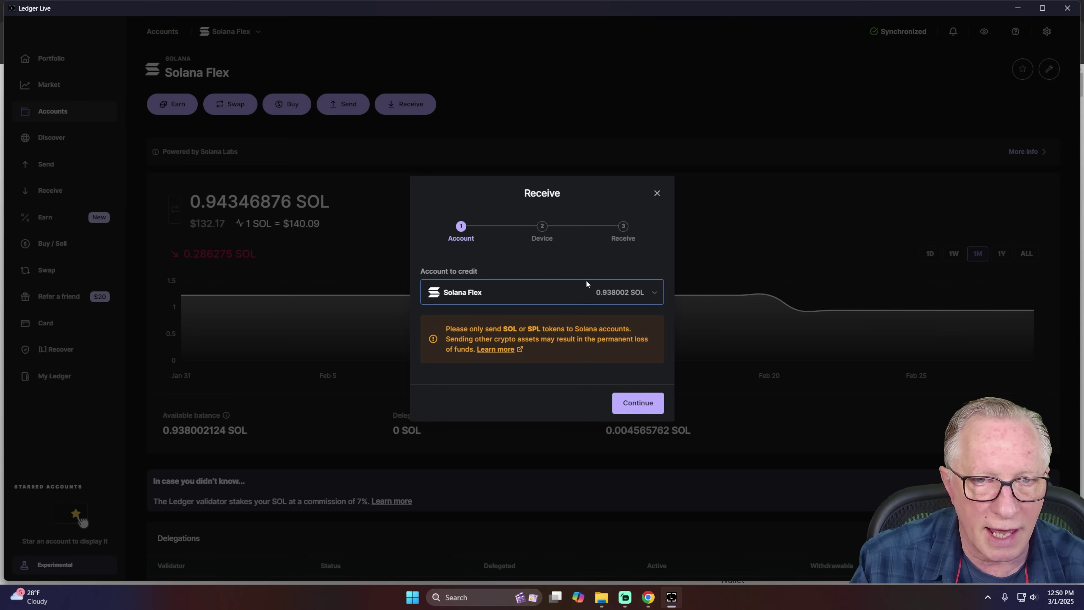
click(621, 402)
click(613, 423)
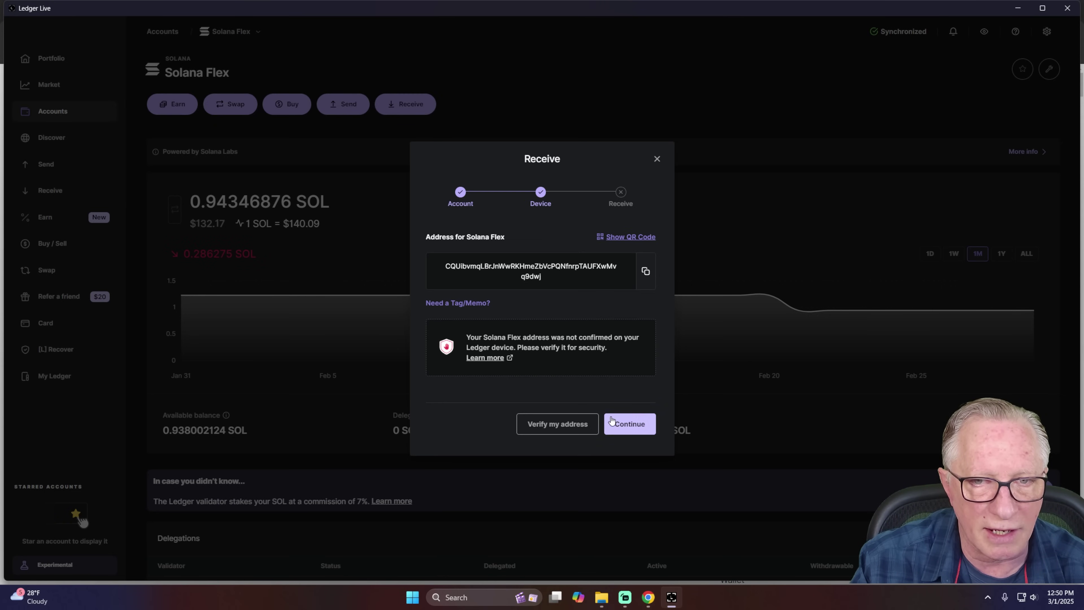
click(646, 272)
click(648, 597)
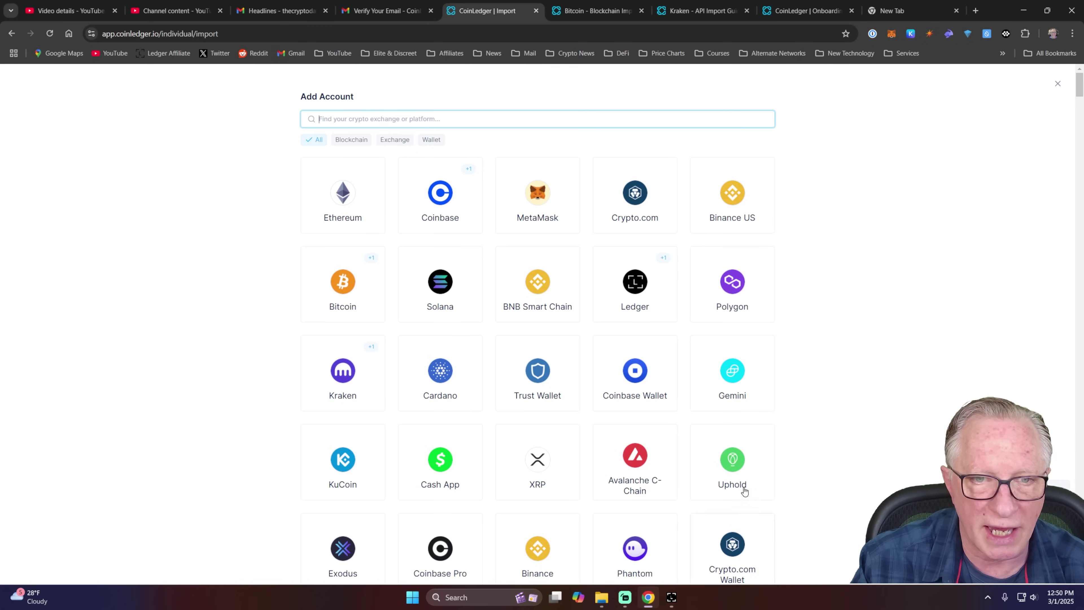
click(441, 293)
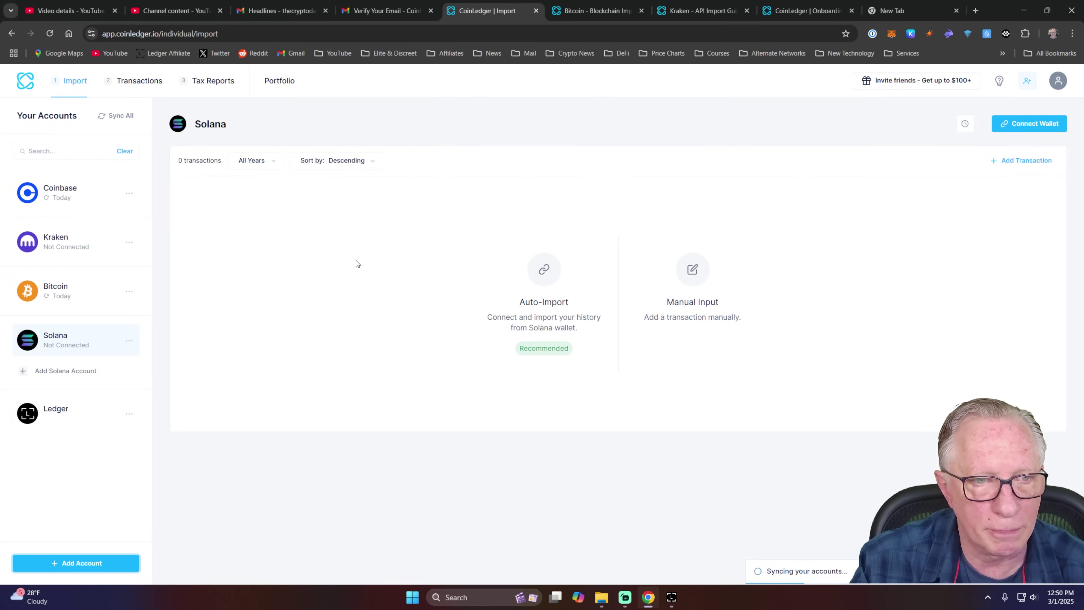
Auto-import the Solana account by pasting the Solana Flex address and connecting the wallet
click(541, 302)
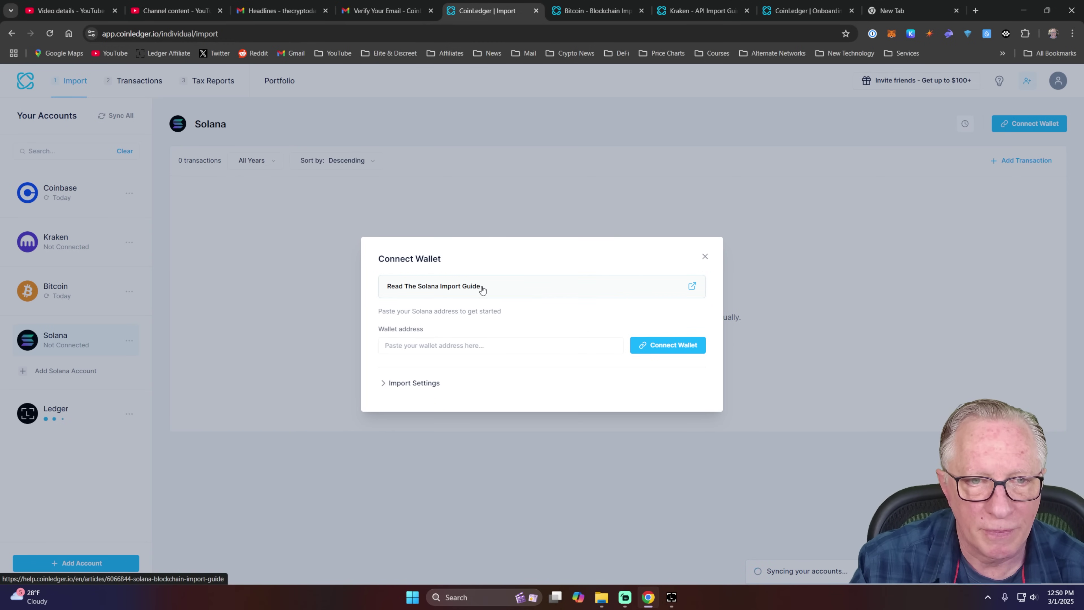
right_click(418, 347)
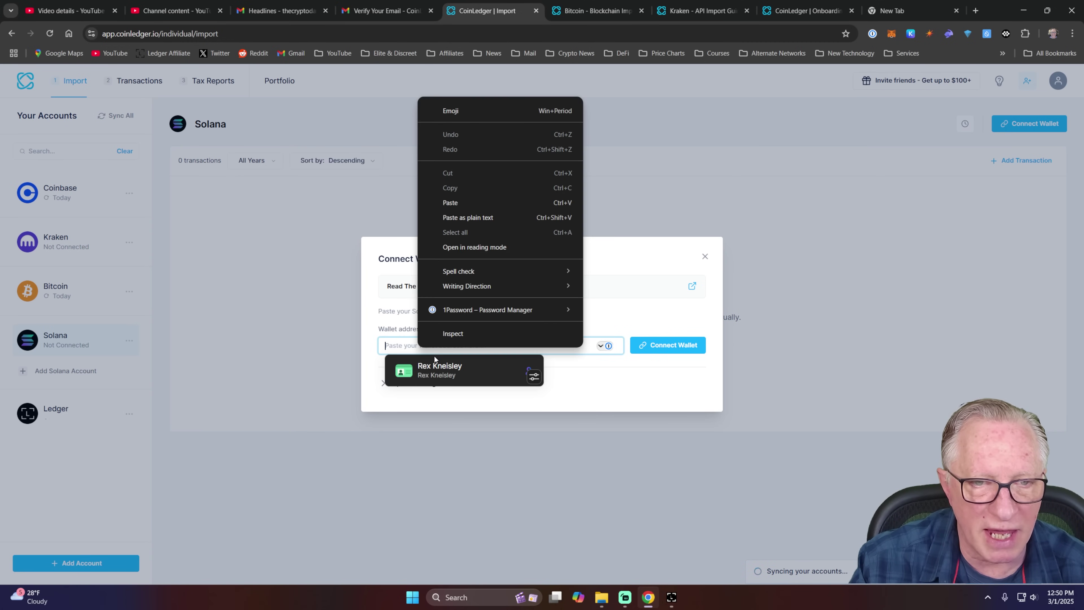
click(466, 203)
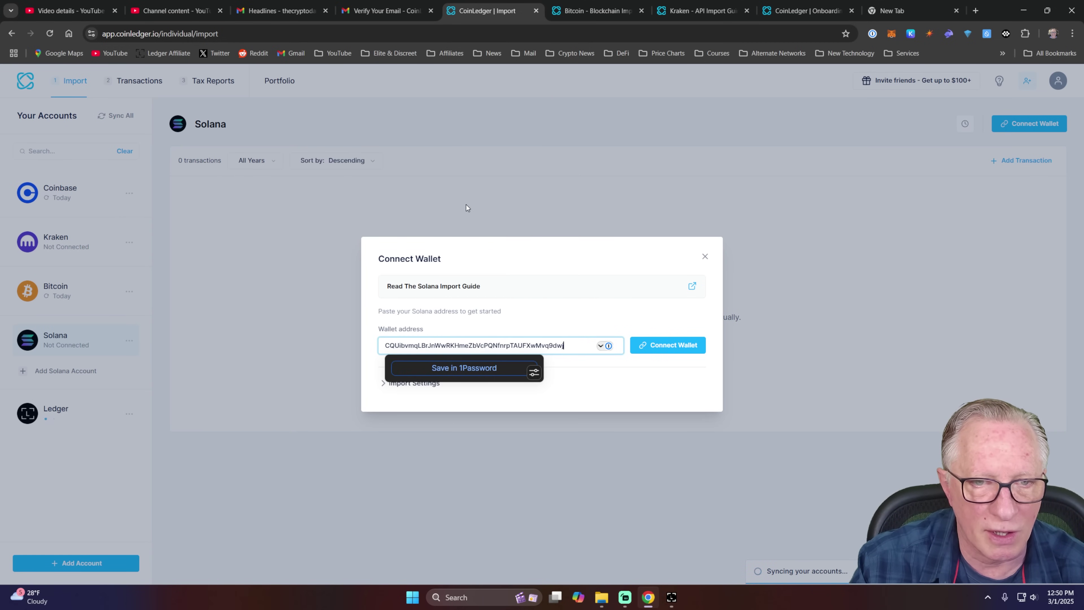
click(660, 345)
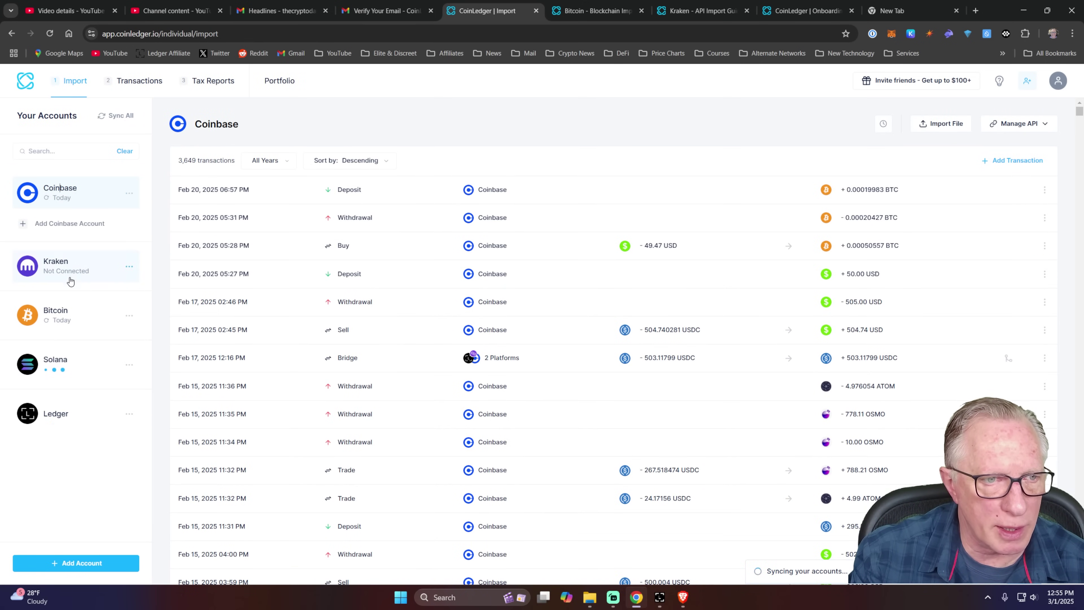
Check the Bitcoin, Ledger and Solana account pages, including Solana's import still in progress
click(62, 315)
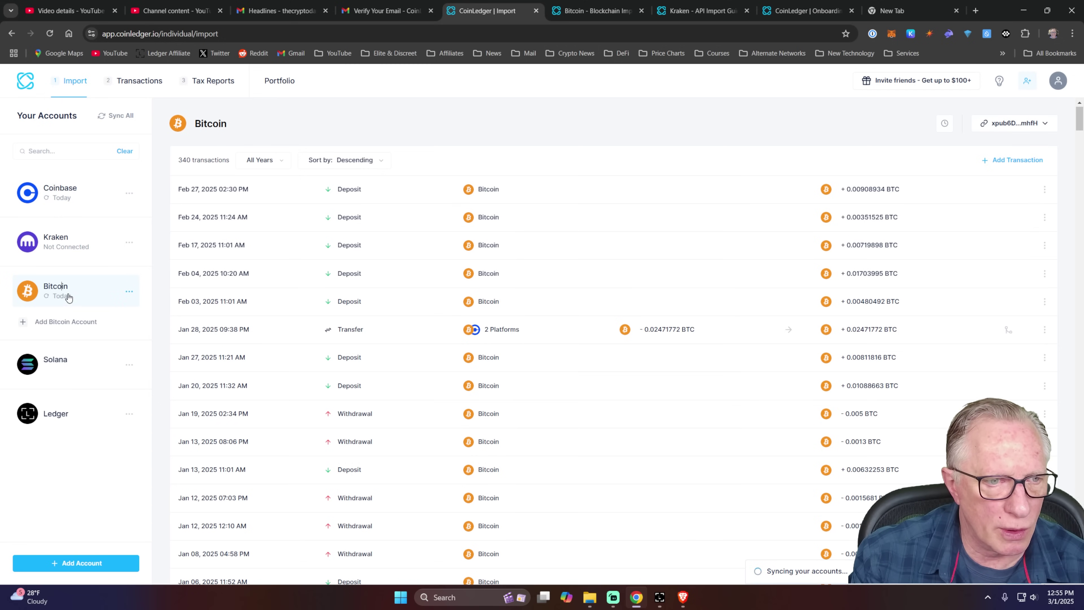
click(61, 414)
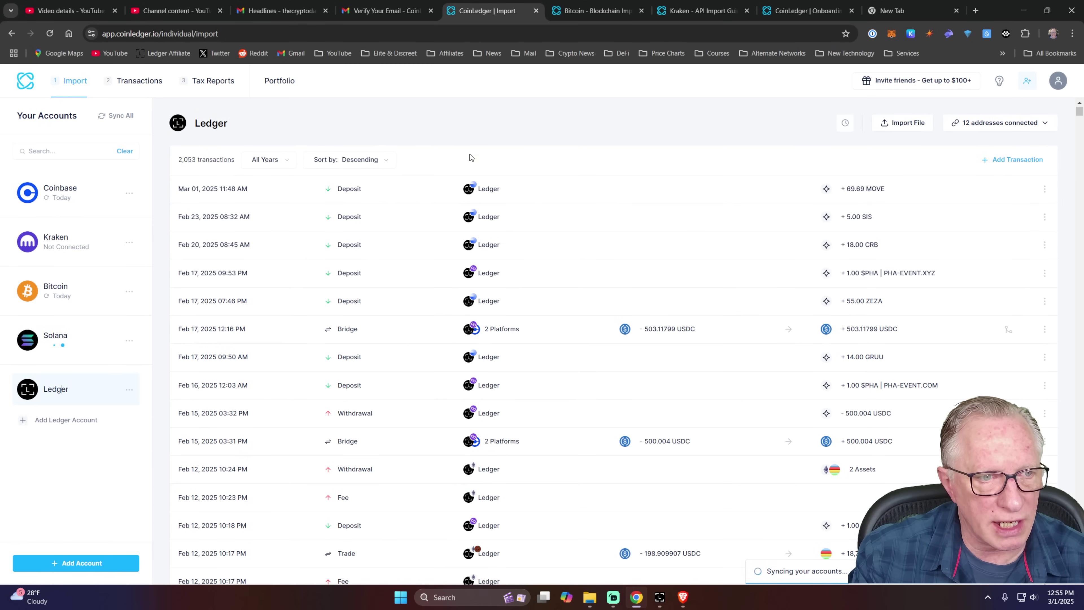
click(56, 341)
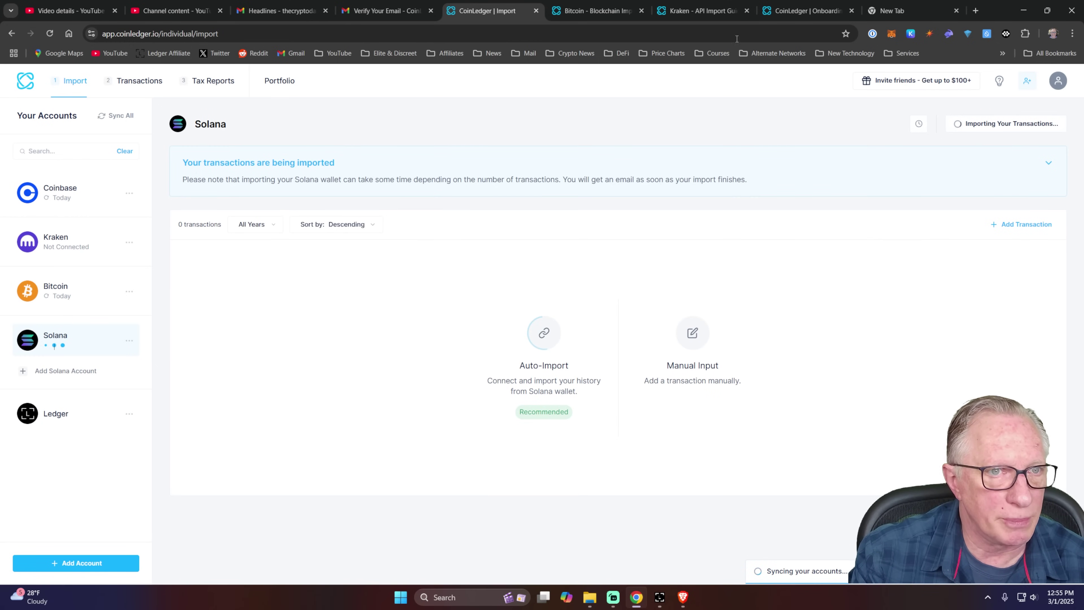
Open the 5,821-transaction Transactions page and expand the Missing Cost Basis warning
click(143, 82)
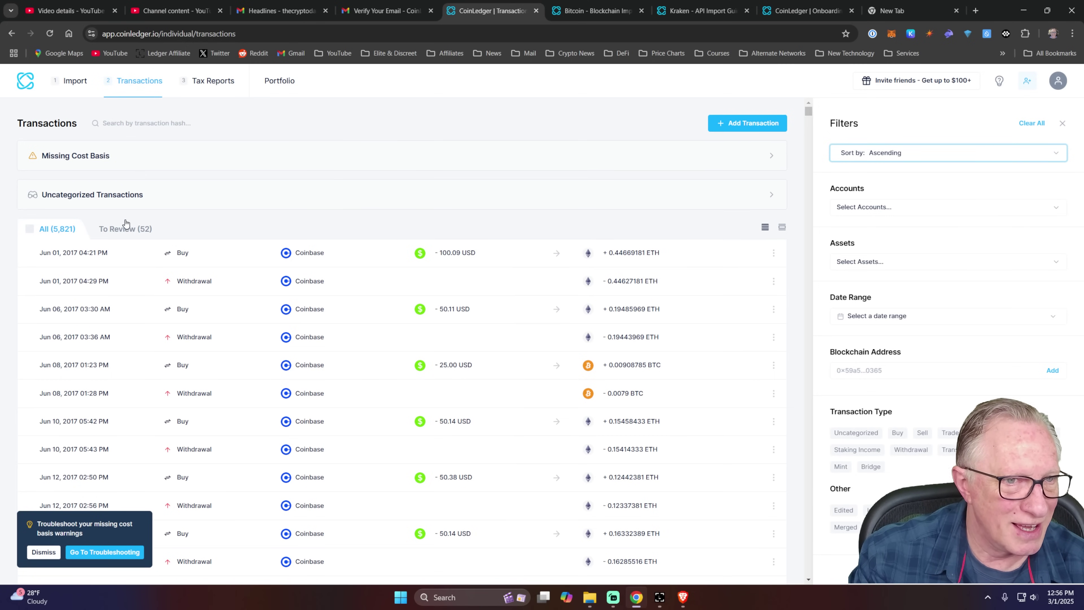
click(218, 156)
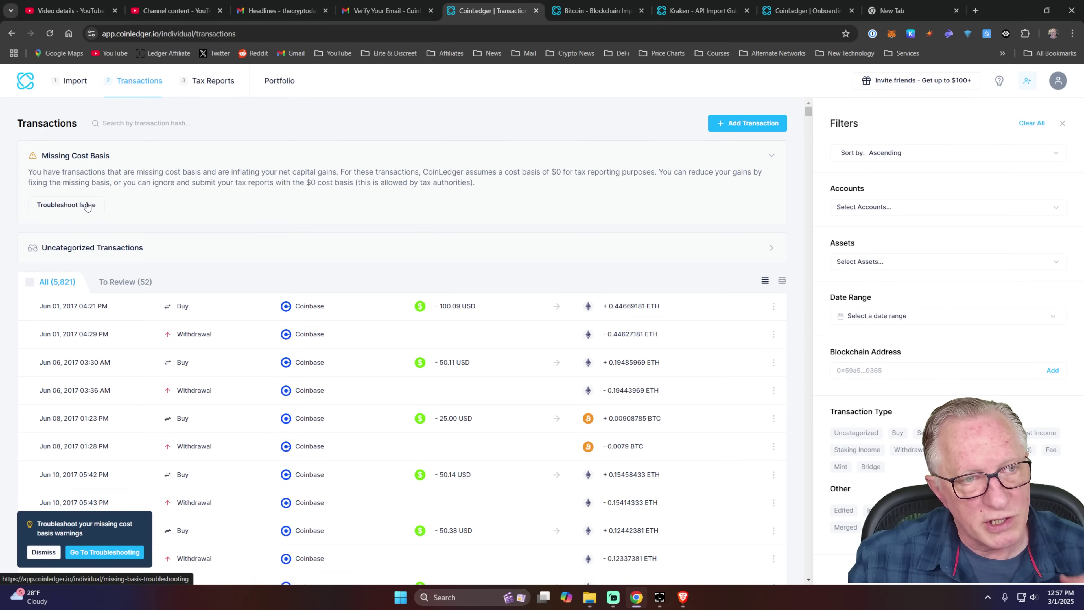
From the missing cost basis report, open the first uncategorized Coinbase transaction for editing
click(75, 206)
scroll(953, 278, down, 2)
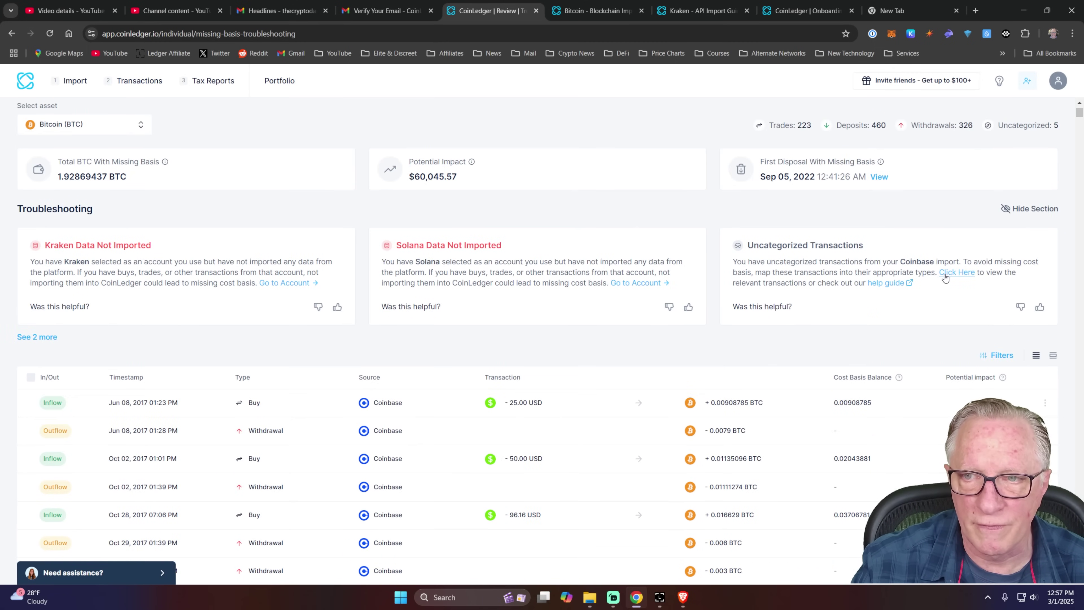
click(954, 277)
scroll(955, 275, down, 1)
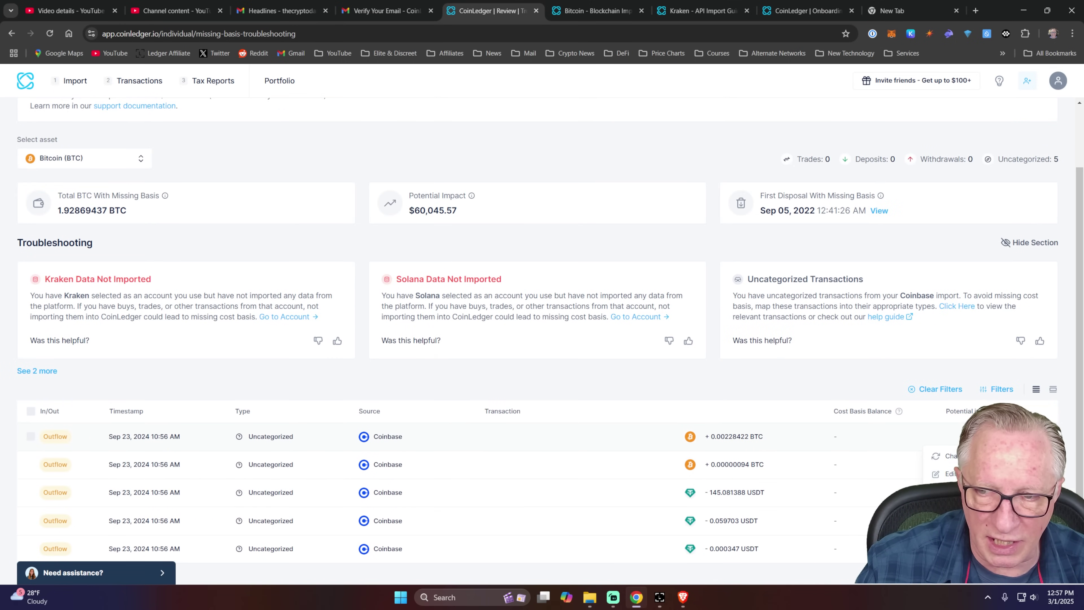
click(946, 473)
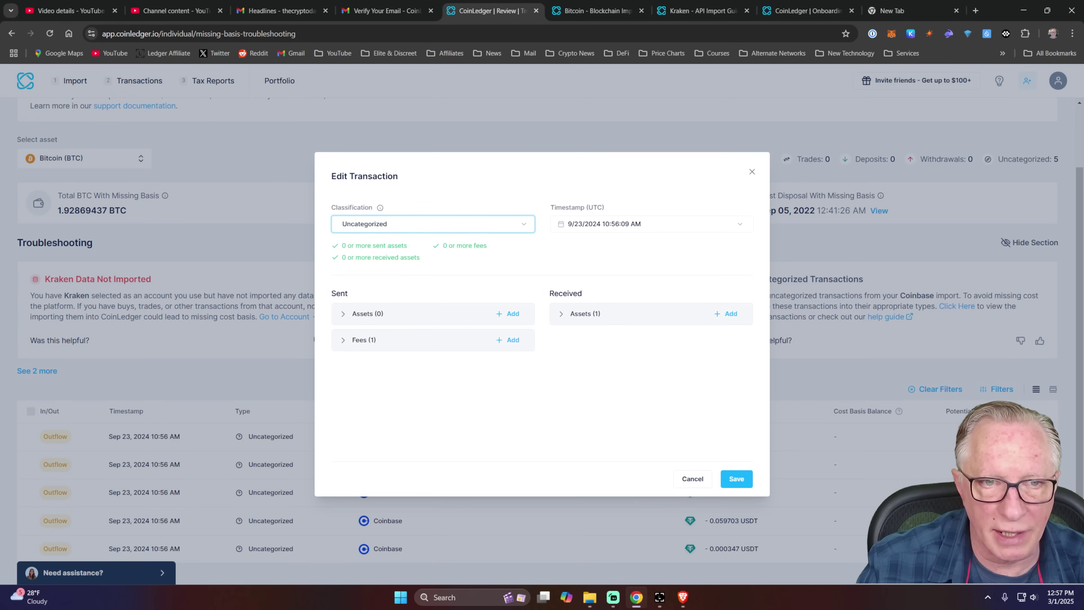
Set the Sep 23, 2024 transaction's classification to Income
click(525, 224)
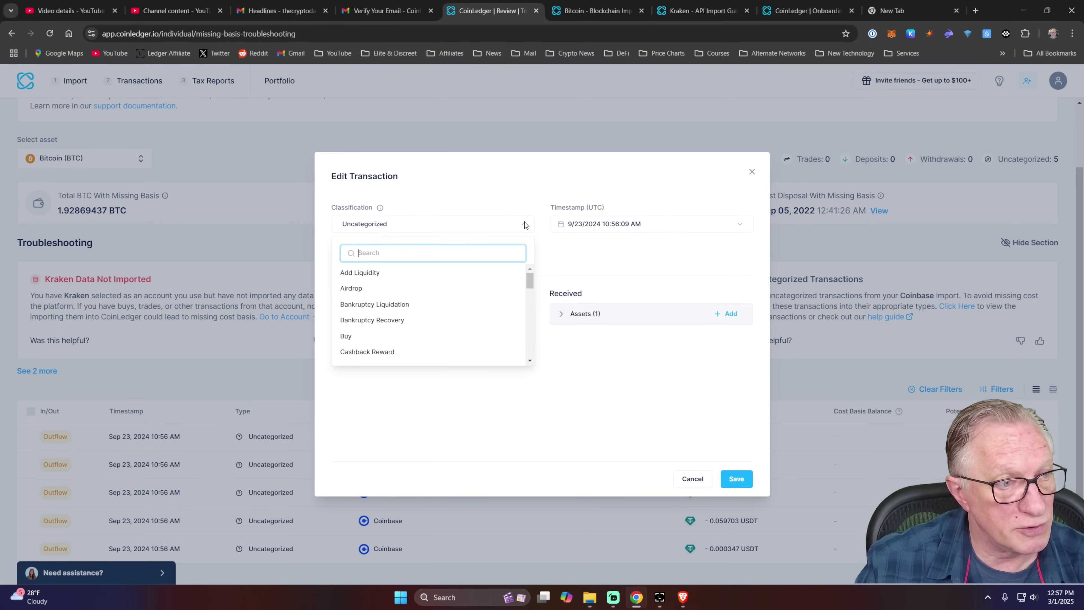
click(530, 278)
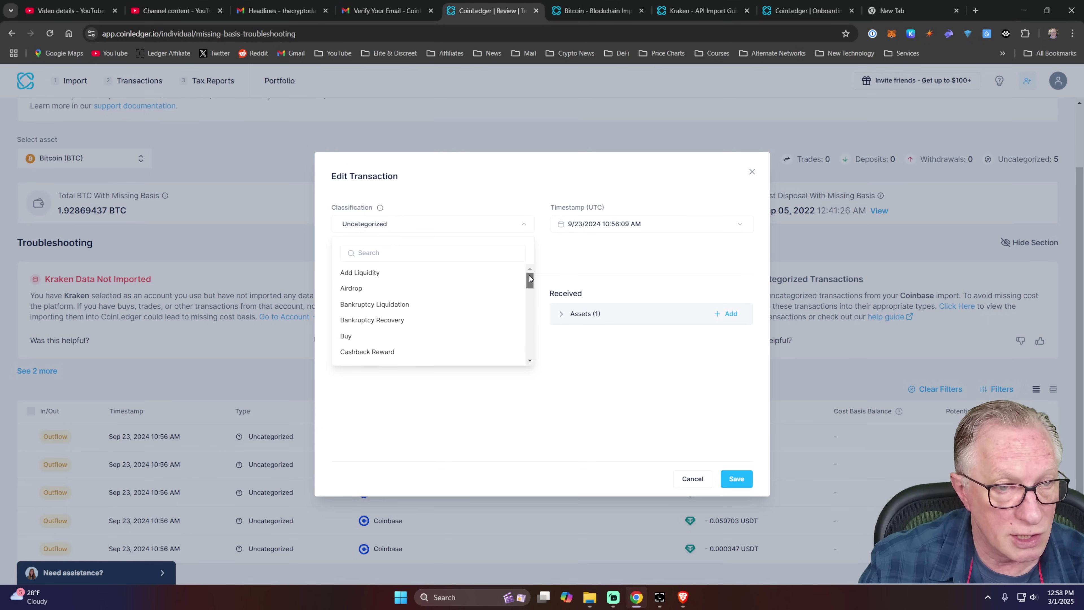
mouse_move(530, 281)
mouse_down()
mouse_move(530, 351)
mouse_move(530, 275)
mouse_up()
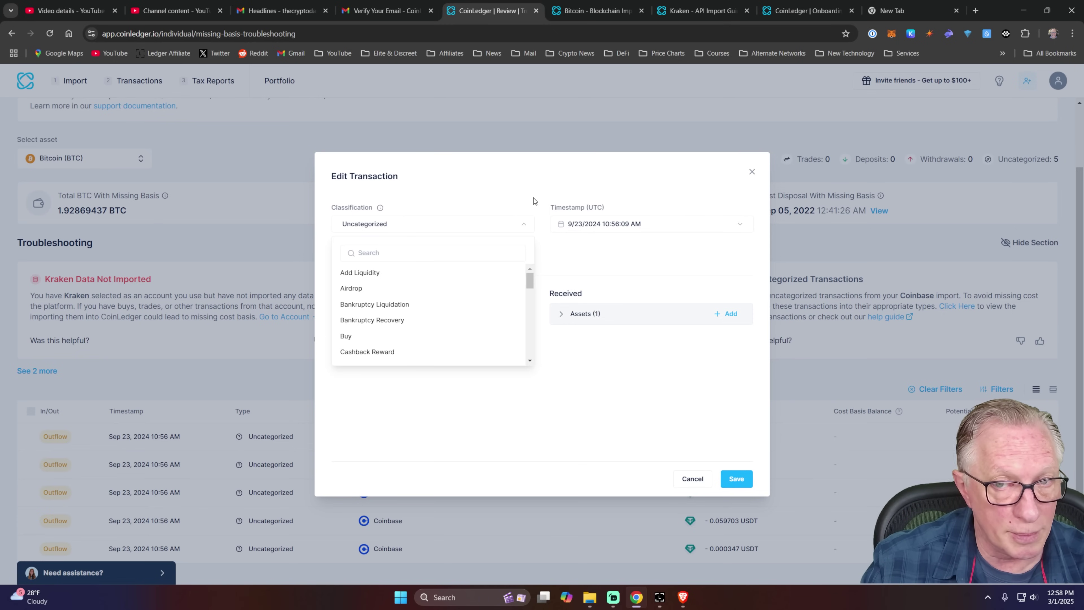
click(591, 171)
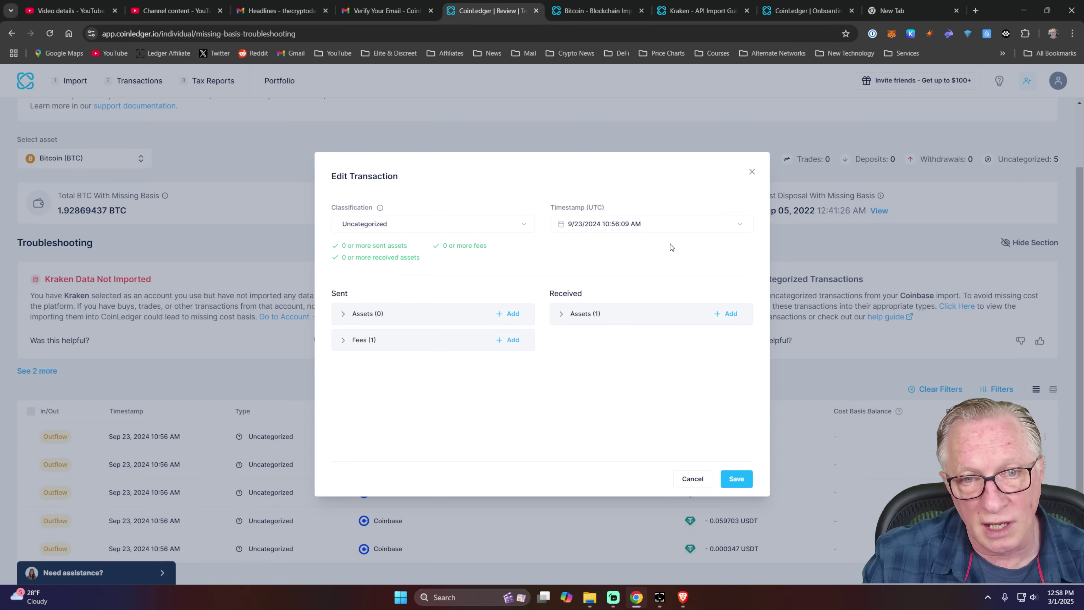
click(526, 226)
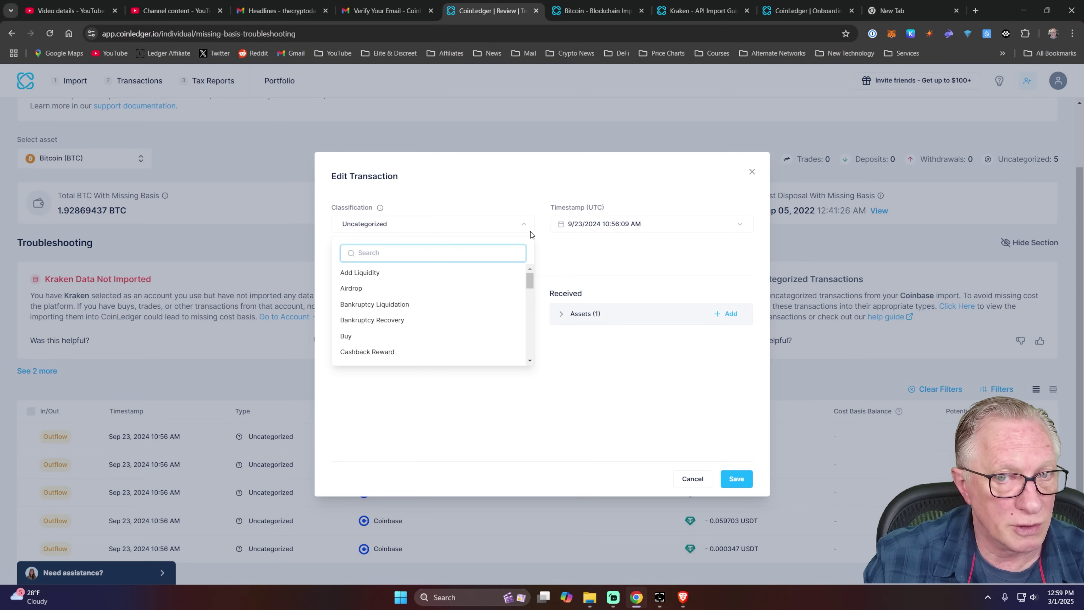
drag(530, 276, 530, 301)
click(397, 315)
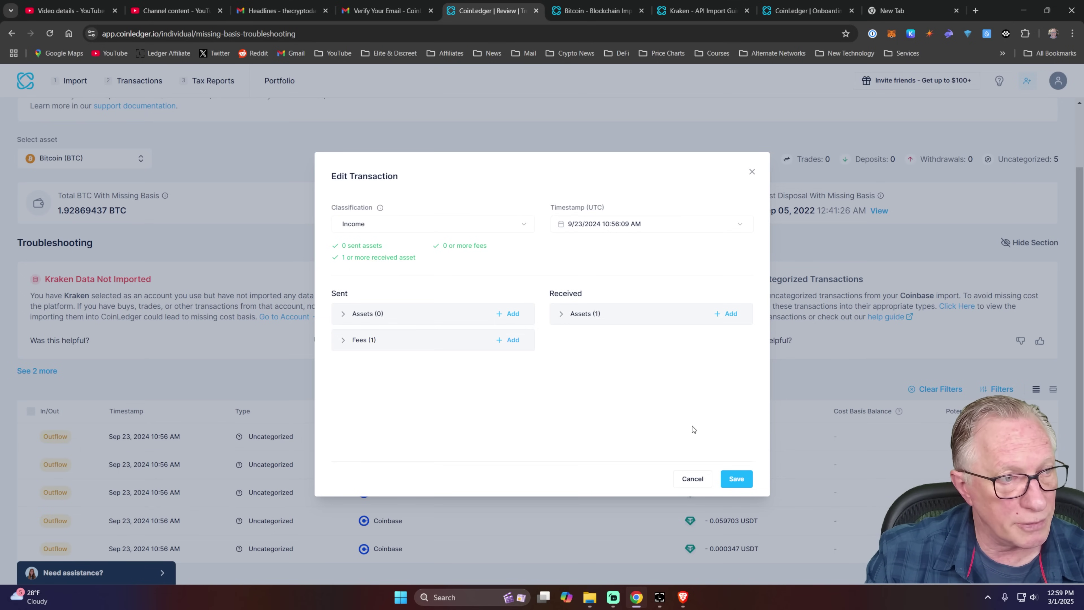
Review the 2024 tax report summary and bring up its $99.99 Investor purchase page
click(751, 173)
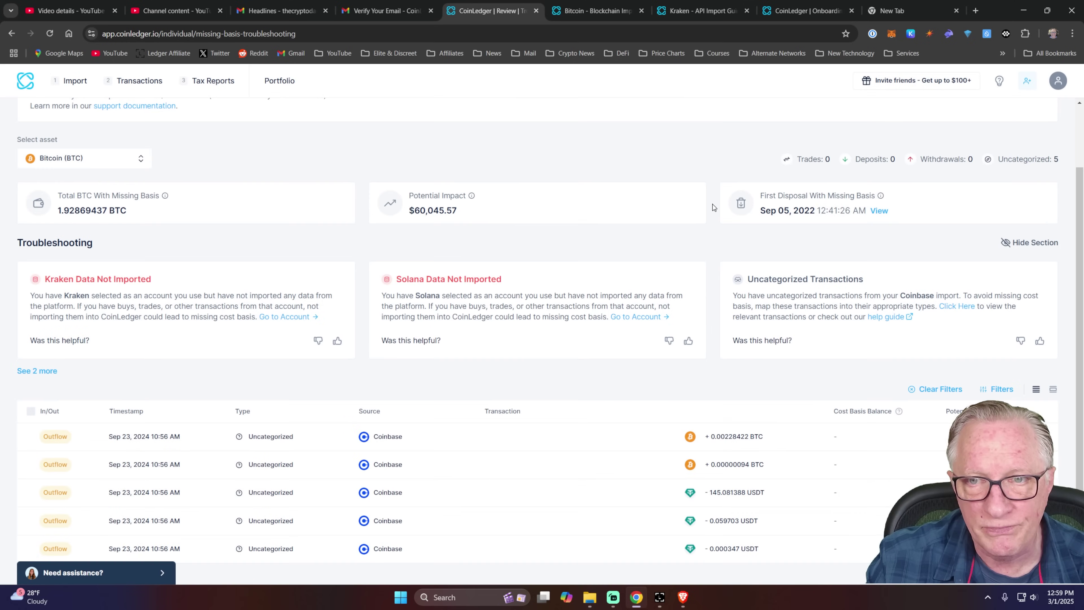
click(208, 81)
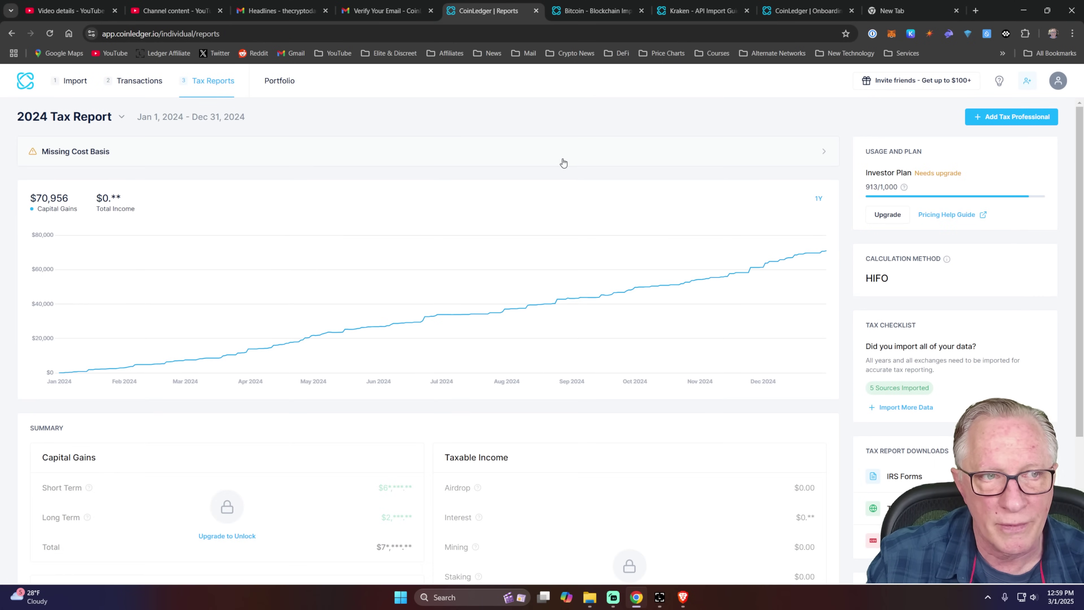
scroll(383, 307, down, 3)
scroll(421, 305, up, 3)
scroll(371, 487, down, 2)
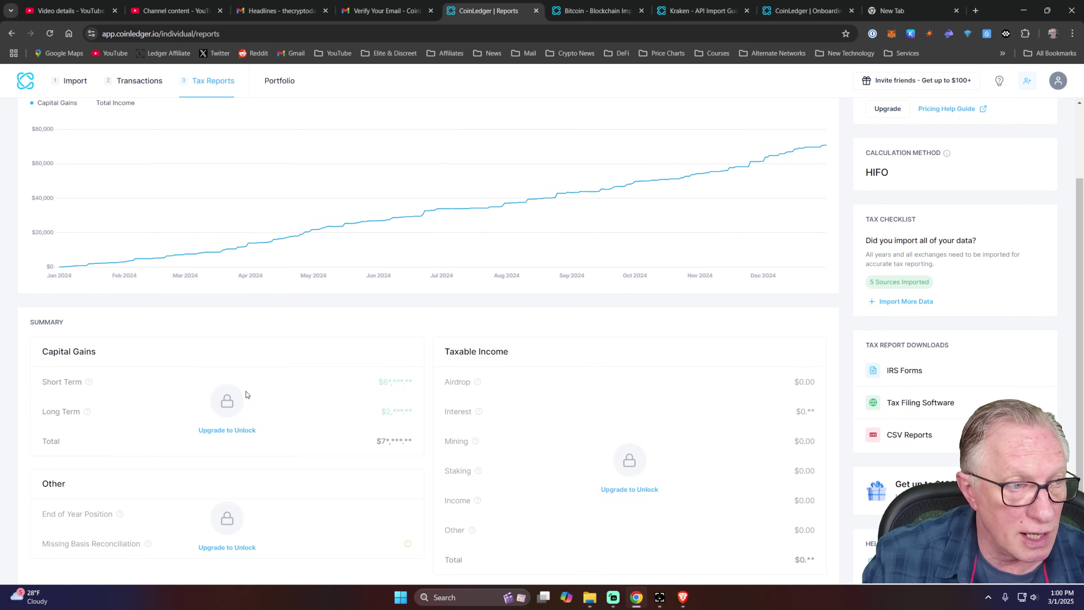
scroll(324, 422, up, 1)
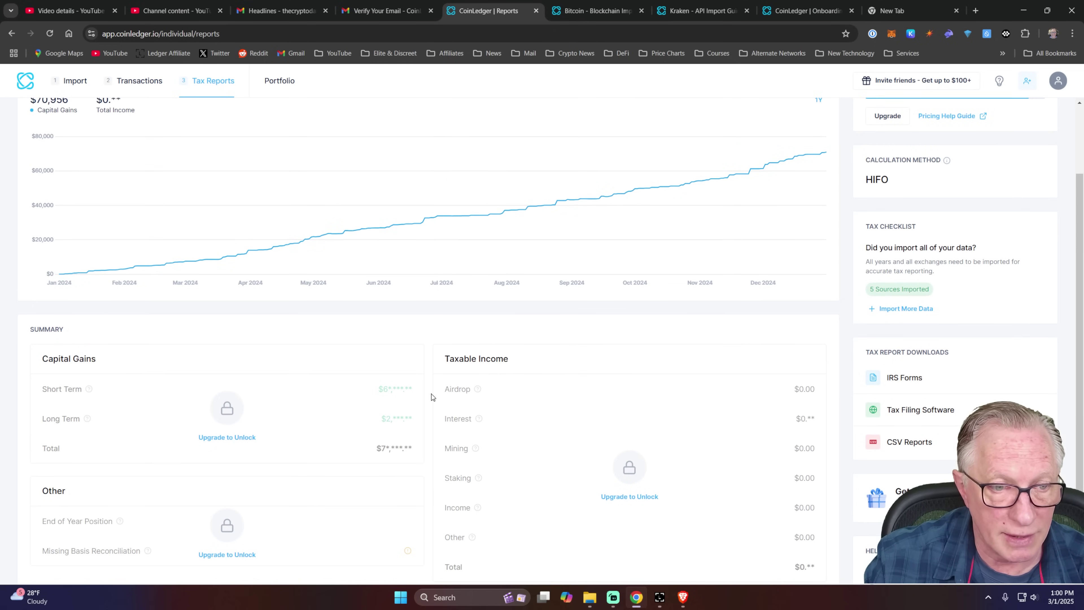
click(219, 439)
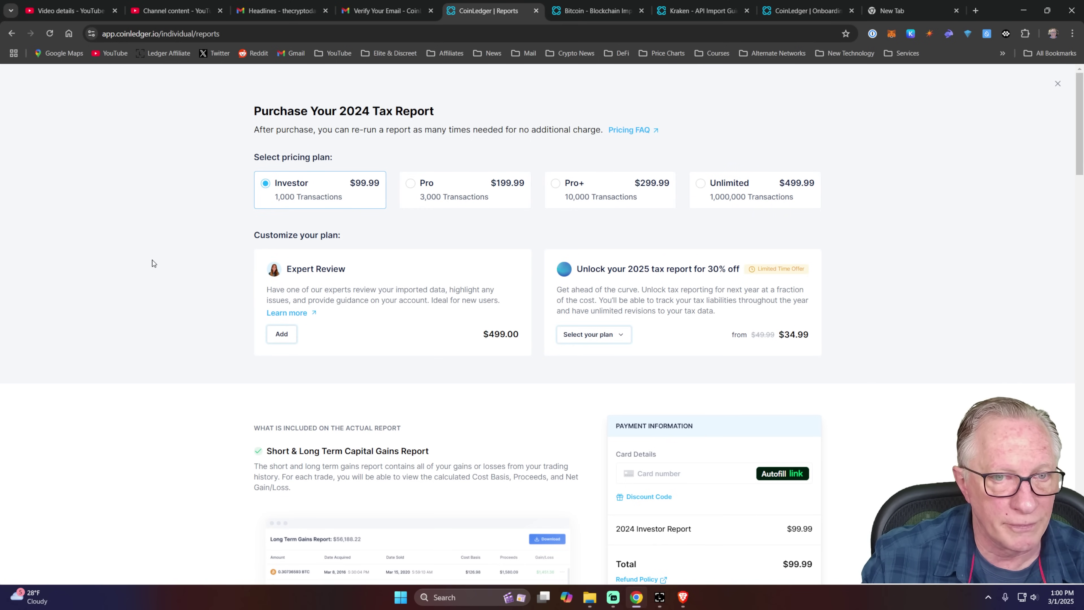
Choose the Investor plan for the 2025 report and review the $169.98 total with $30.00 discount
scroll(156, 260, down, 1)
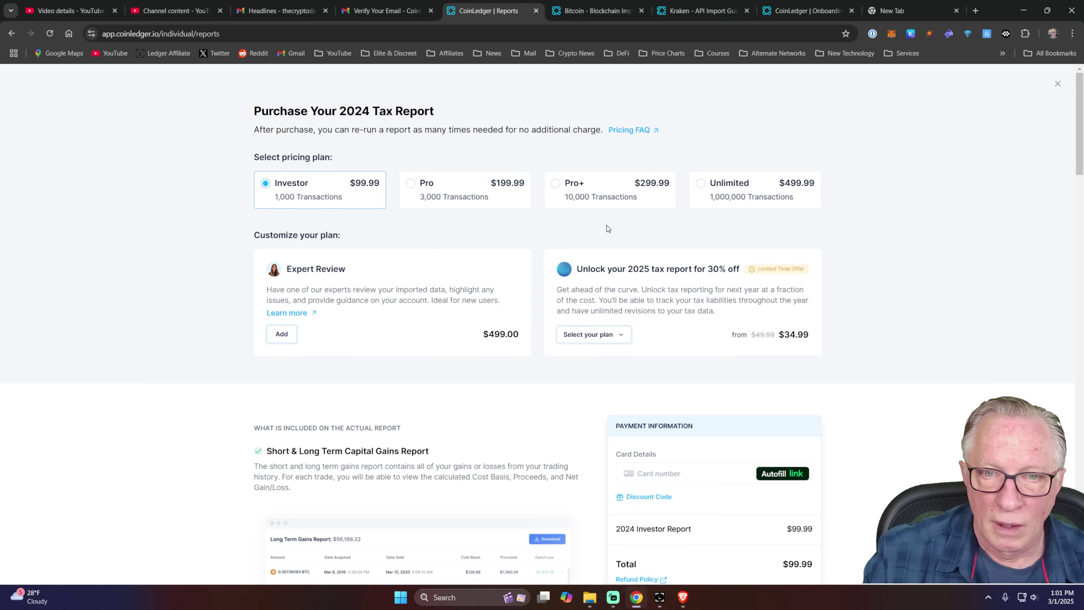
scroll(427, 234, up, 1)
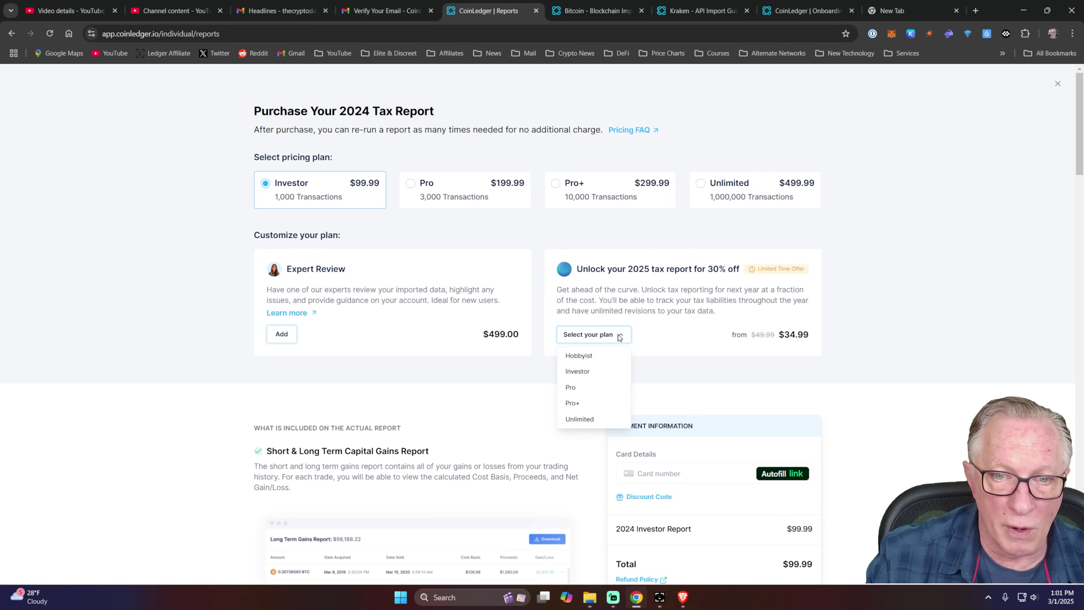
click(598, 371)
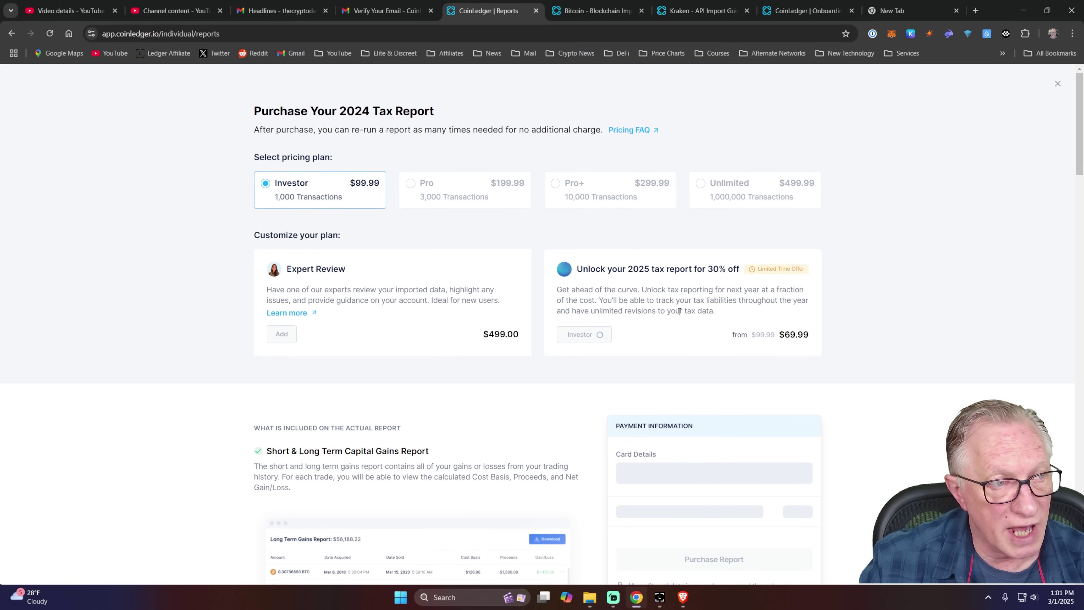
scroll(669, 323, down, 15)
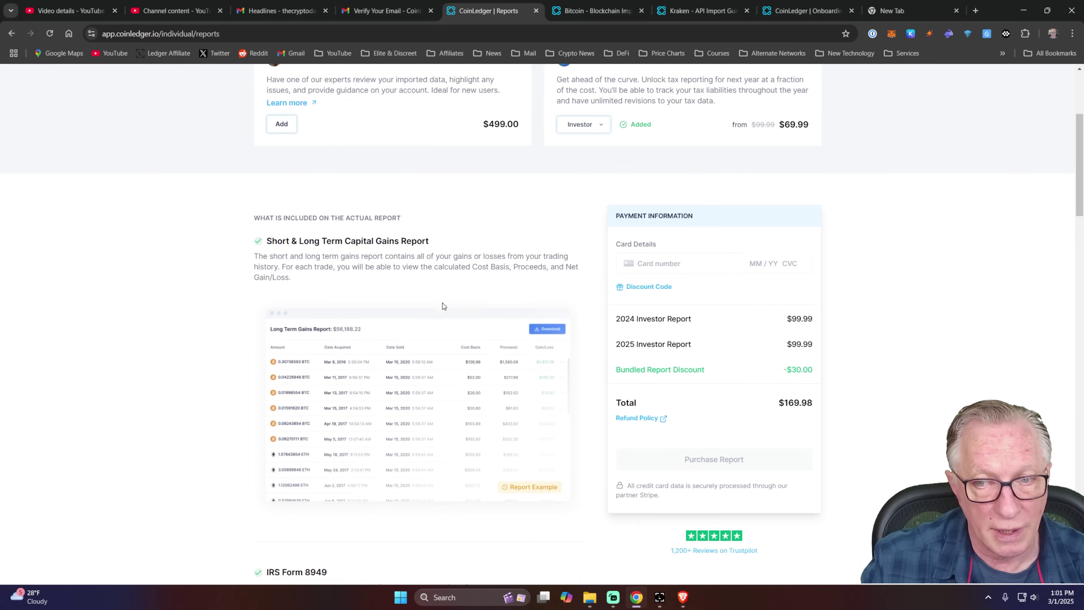
scroll(214, 319, down, 2)
scroll(212, 299, up, 4)
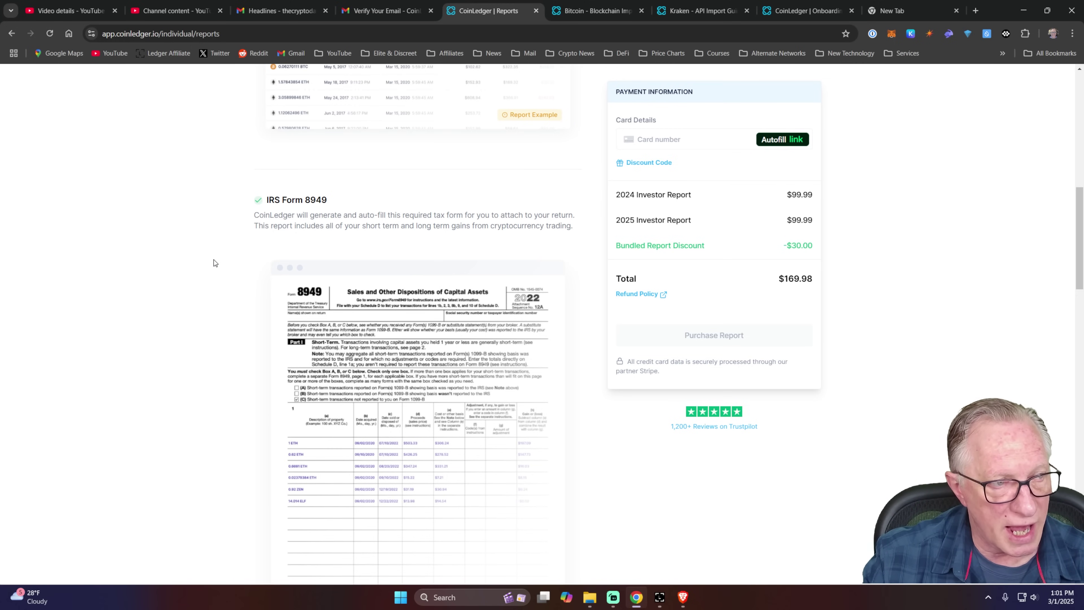
scroll(234, 251, up, 10)
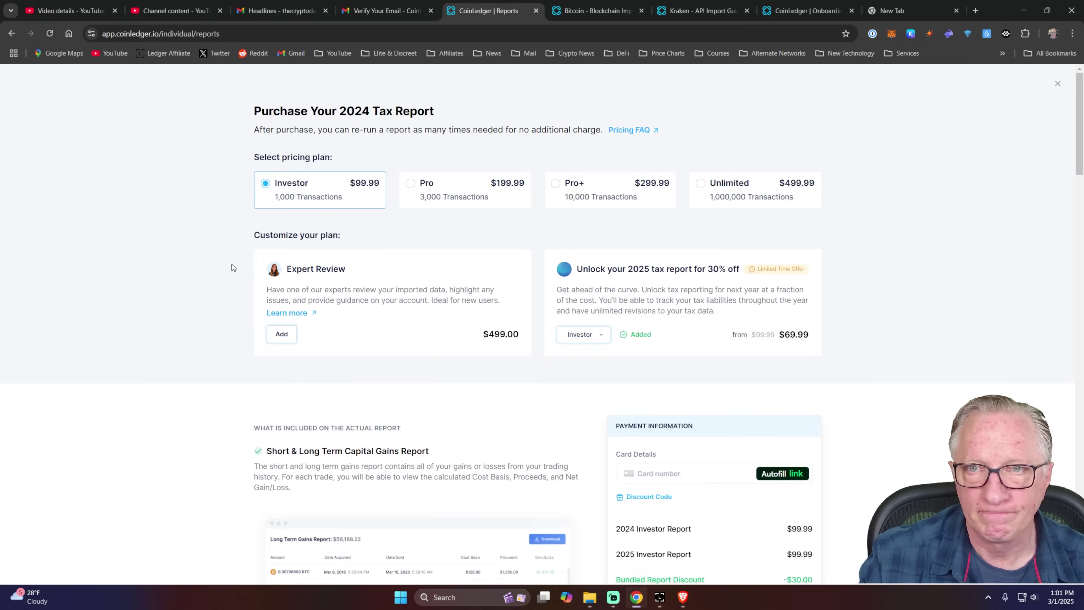
Dismiss the purchase overlay to view the 2024 Tax Report showing $70,956 capital gains
click(364, 78)
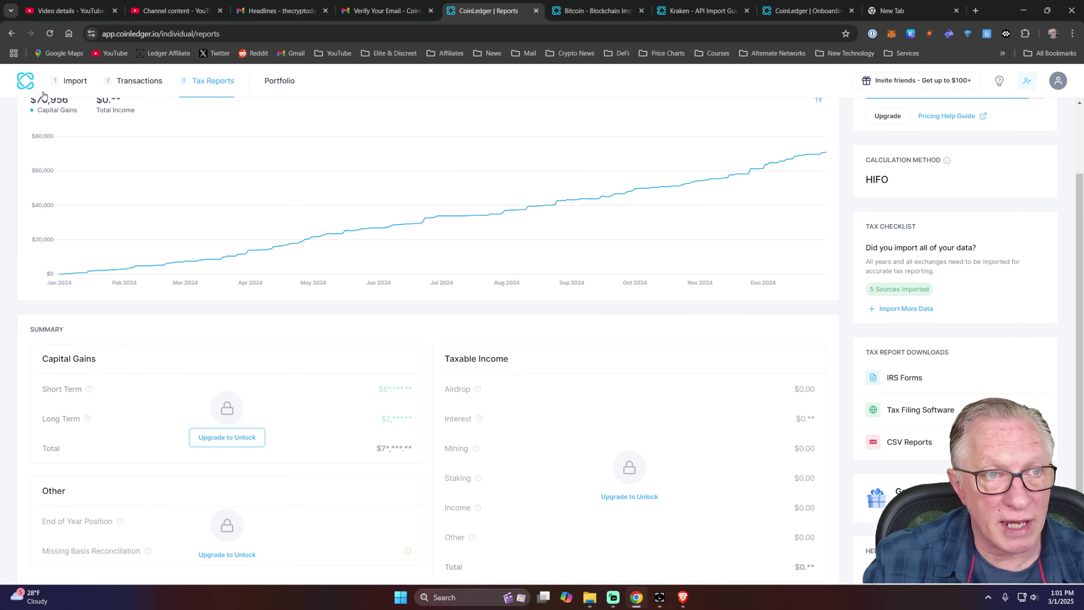
scroll(167, 220, up, 2)
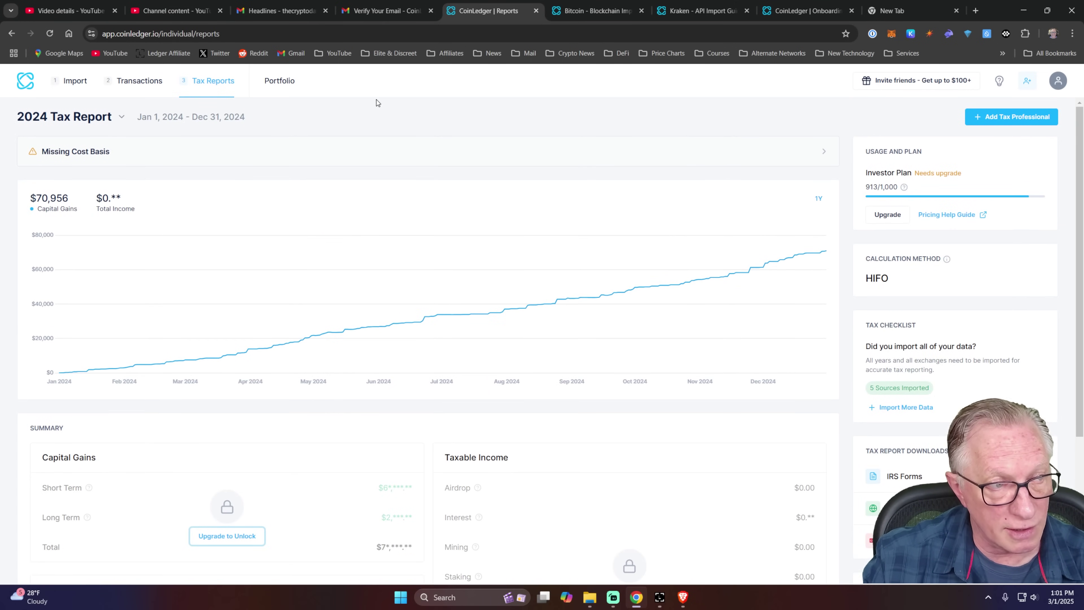